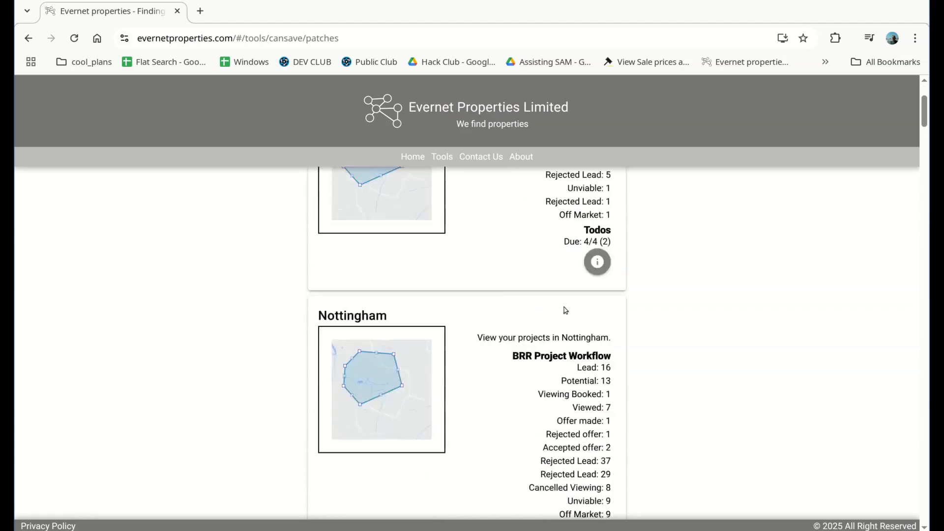
- Open the London patch and show its rent projects
scroll(548, 304, "down", 11)
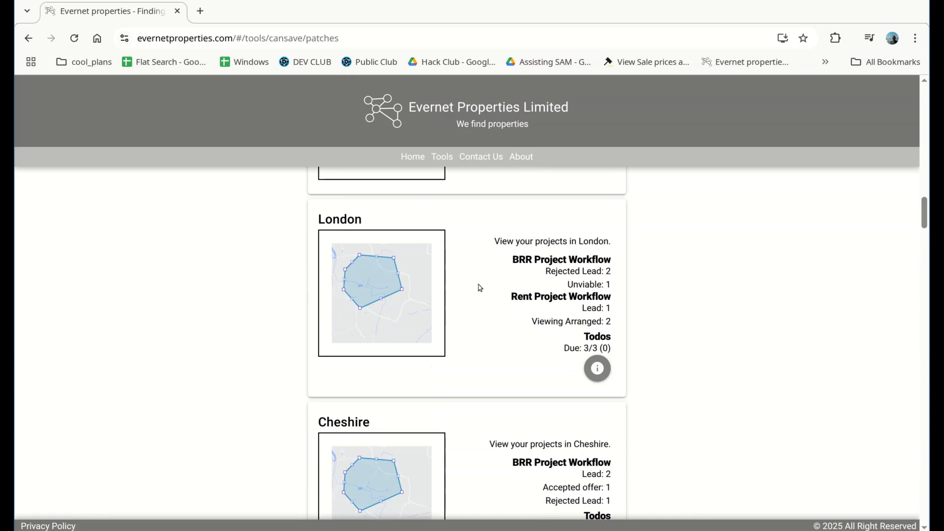
left_click(480, 287)
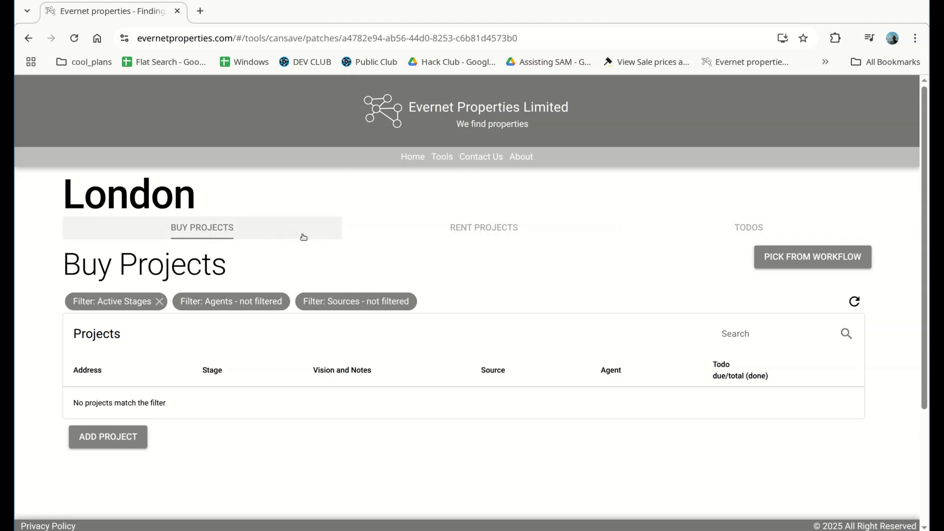
left_click(468, 232)
scroll(373, 349, "down", 2)
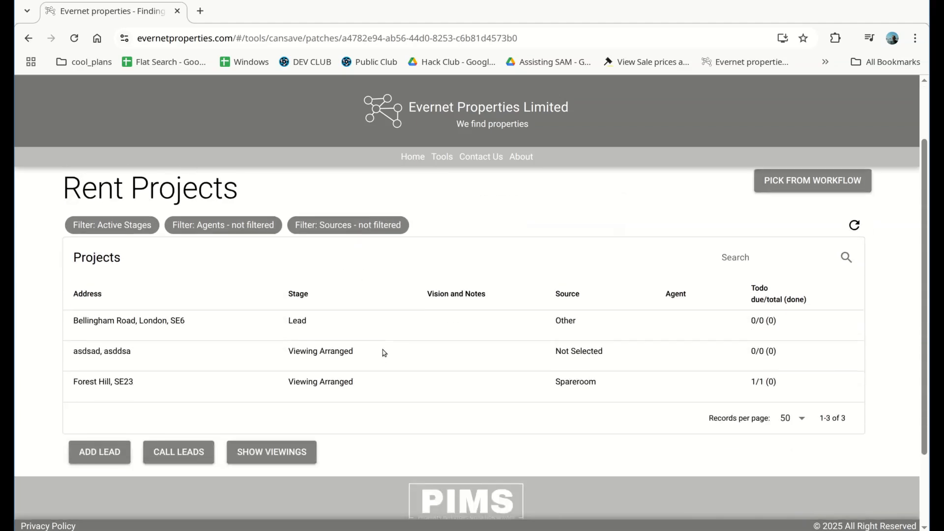
scroll(384, 353, "down", 2)
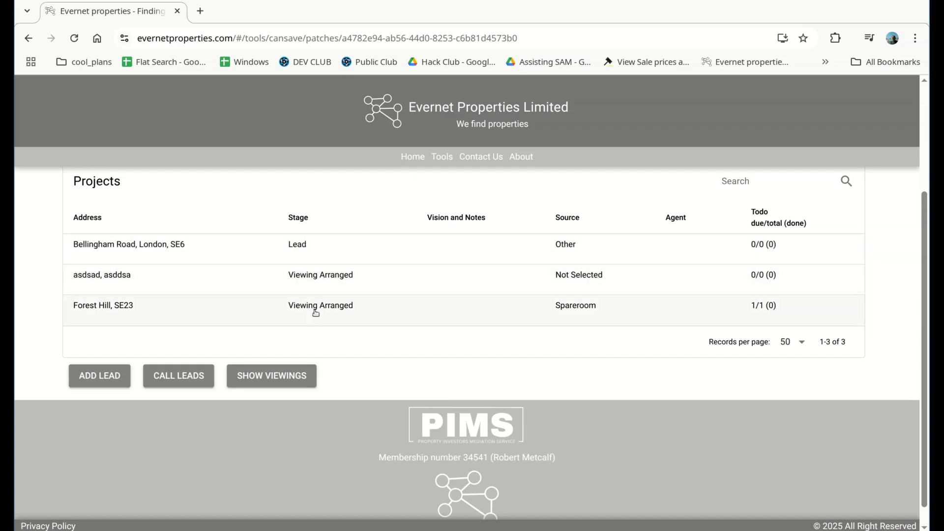
scroll(357, 296, "up", 4)
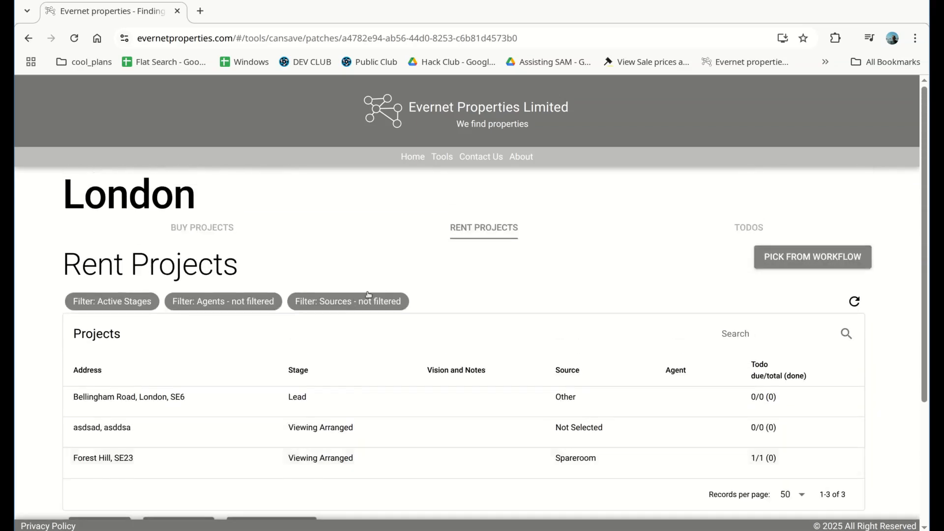
- Open the Rent Project Workflow for the London patch and examine its stages from Lead through to Complete
left_click(794, 260)
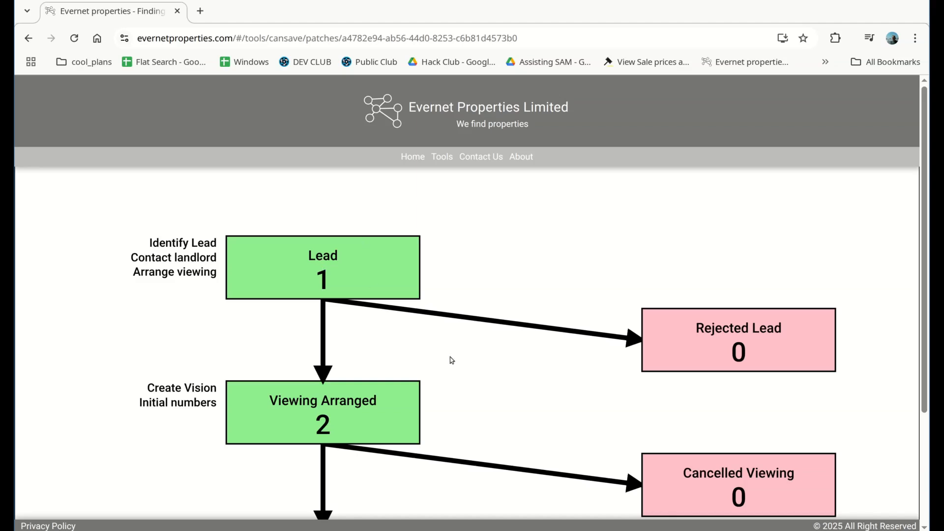
scroll(488, 309, "down", 2)
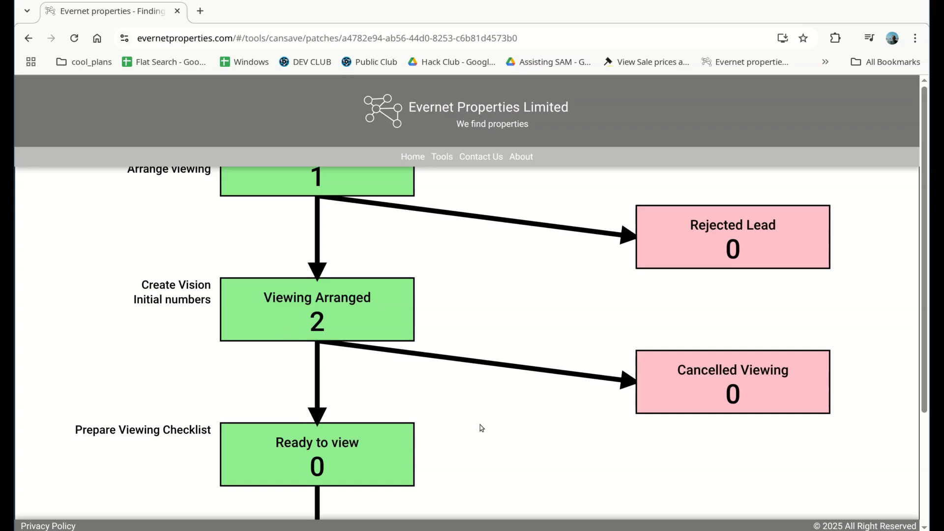
left_click_drag(480, 425, 487, 383)
scroll(468, 392, "down", 1)
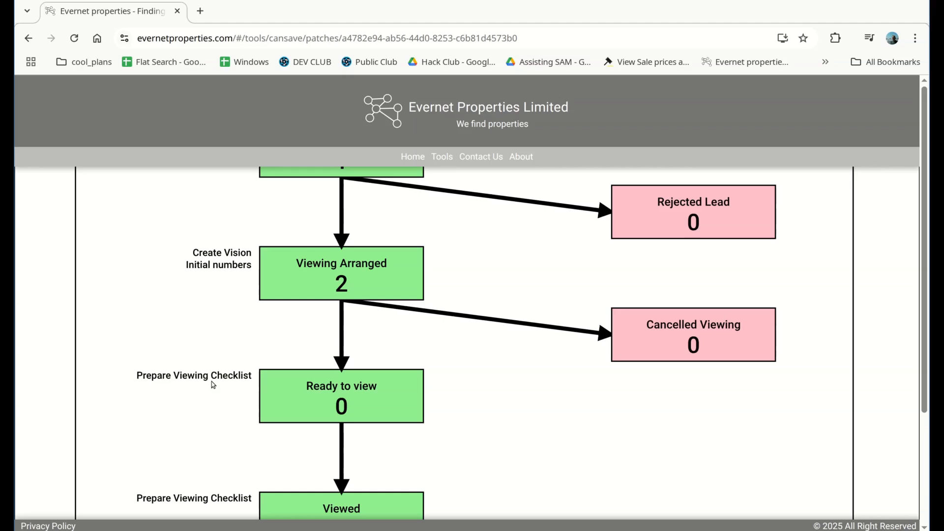
scroll(217, 374, "down", 2)
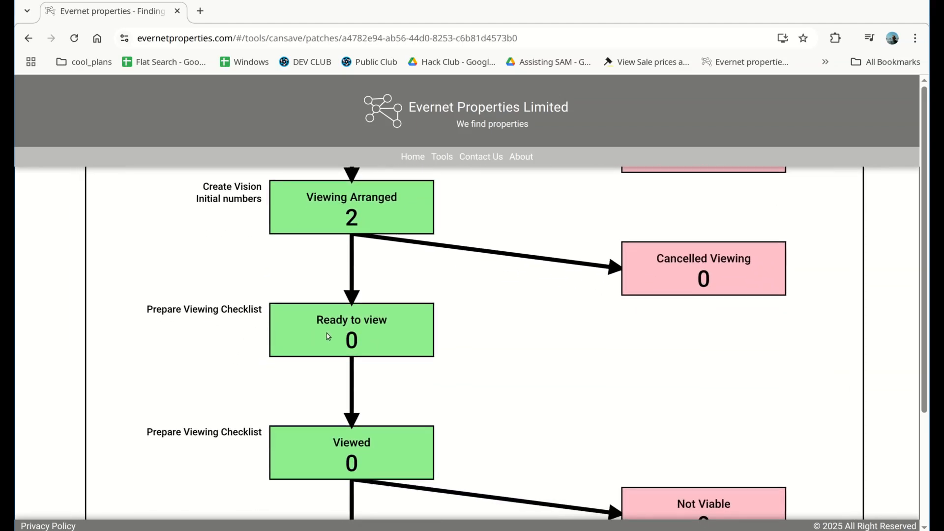
left_click_drag(251, 419, 250, 325)
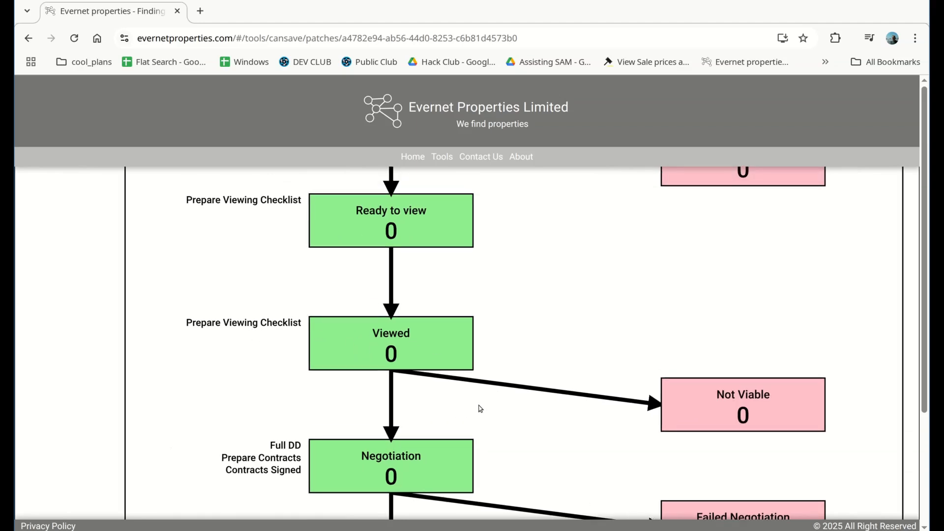
left_click_drag(479, 405, 463, 347)
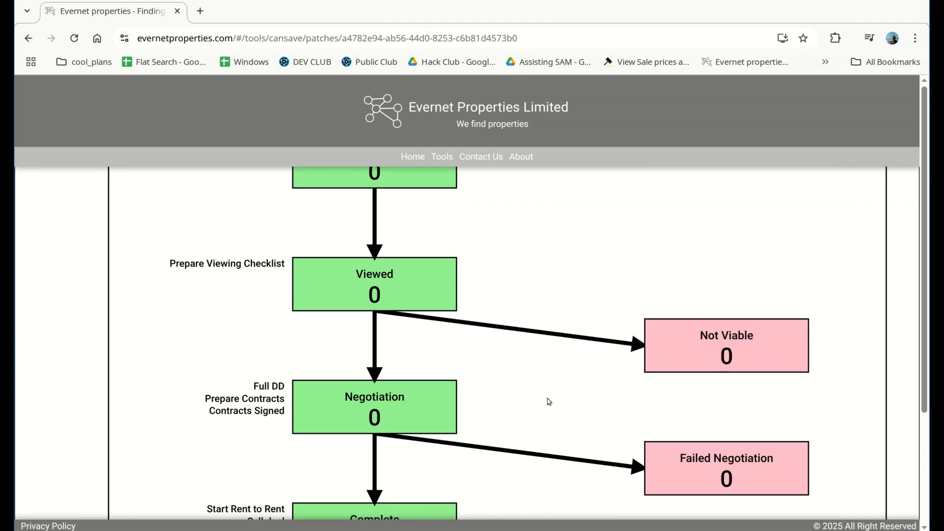
left_click_drag(548, 400, 508, 280)
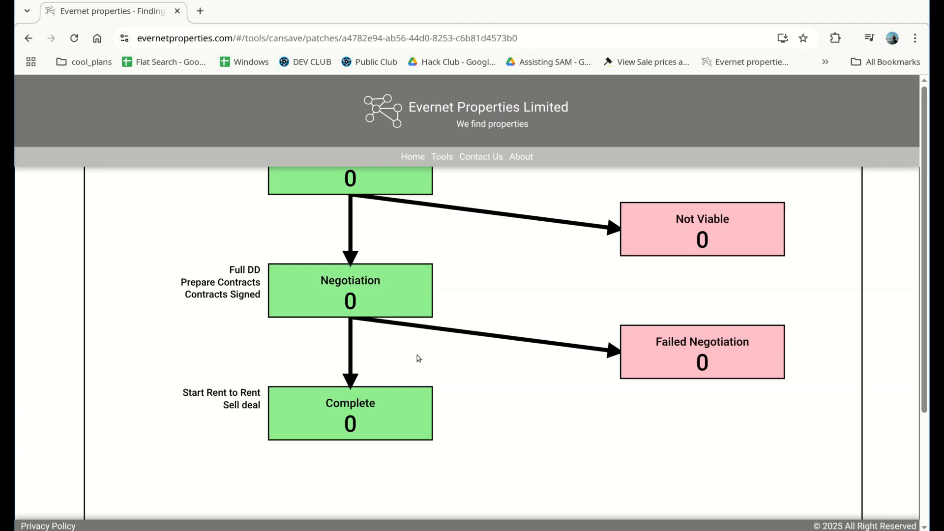
scroll(477, 383, "down", 3)
scroll(491, 316, "up", 3)
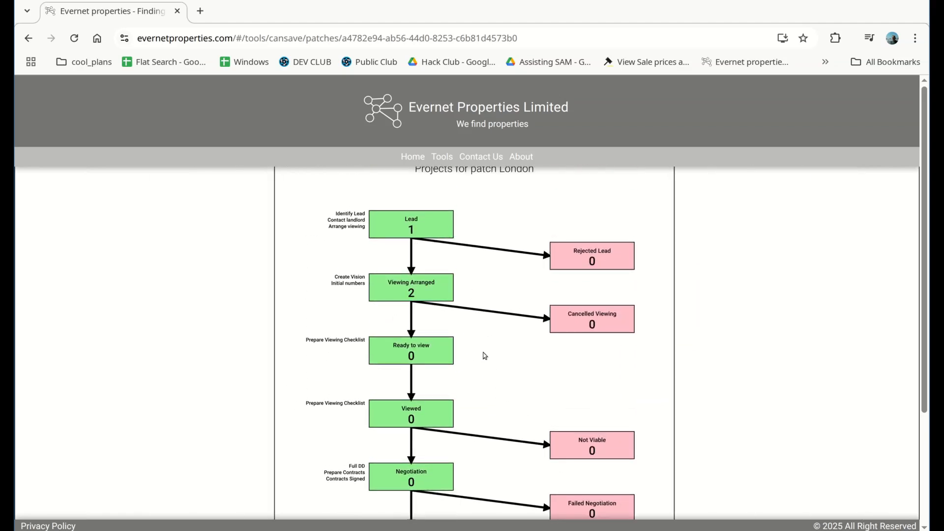
- Filter the London rent projects to the Viewing Arranged stage from the workflow chart and check the stage filter settings
left_click(419, 298)
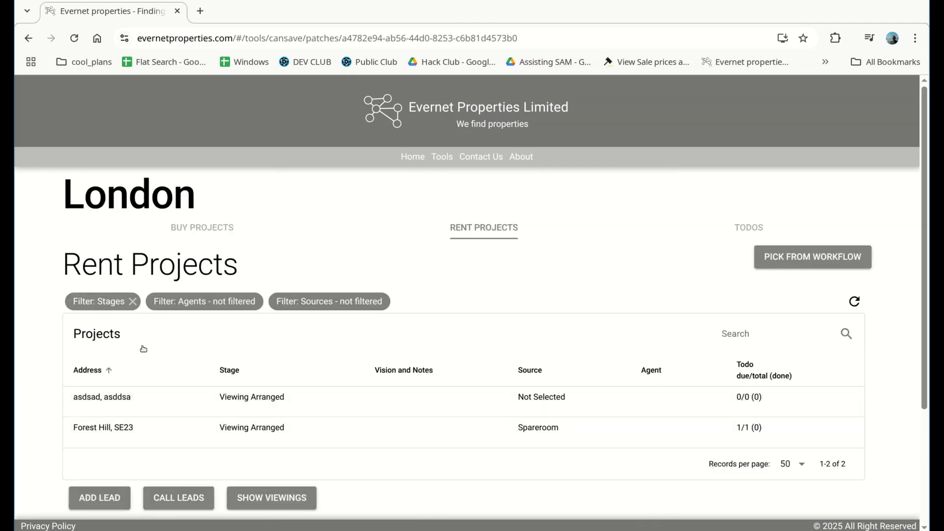
scroll(215, 316, "down", 2)
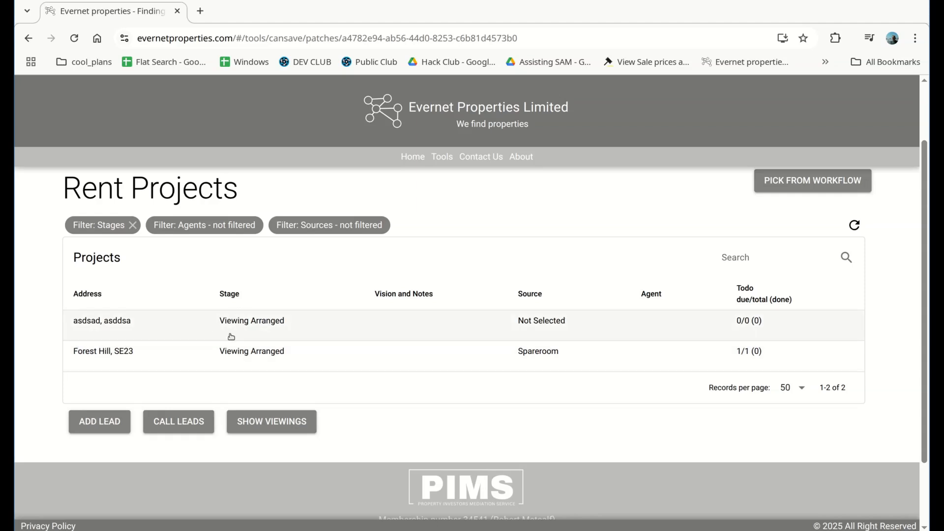
left_click(106, 229)
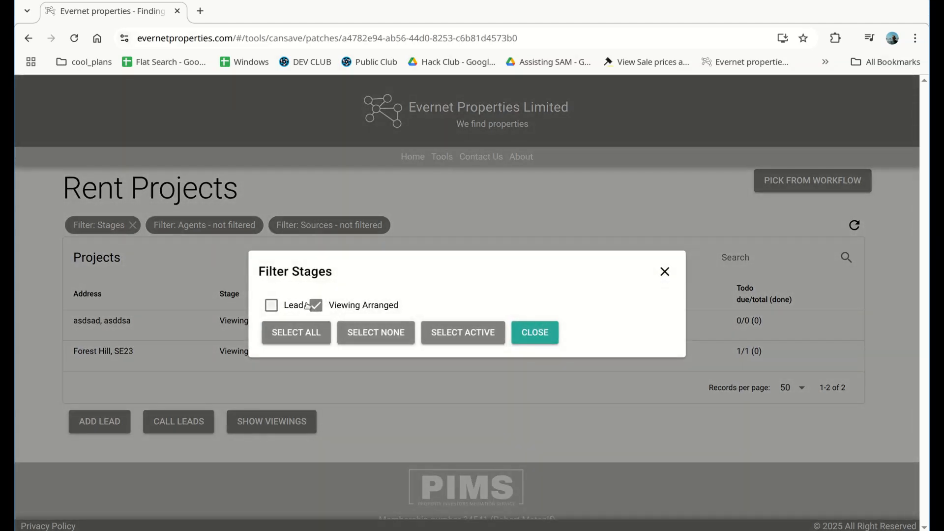
left_click(545, 345)
- Pick the Lead stage from the London workflow chart to list only the rent projects at that stage
left_click(785, 186)
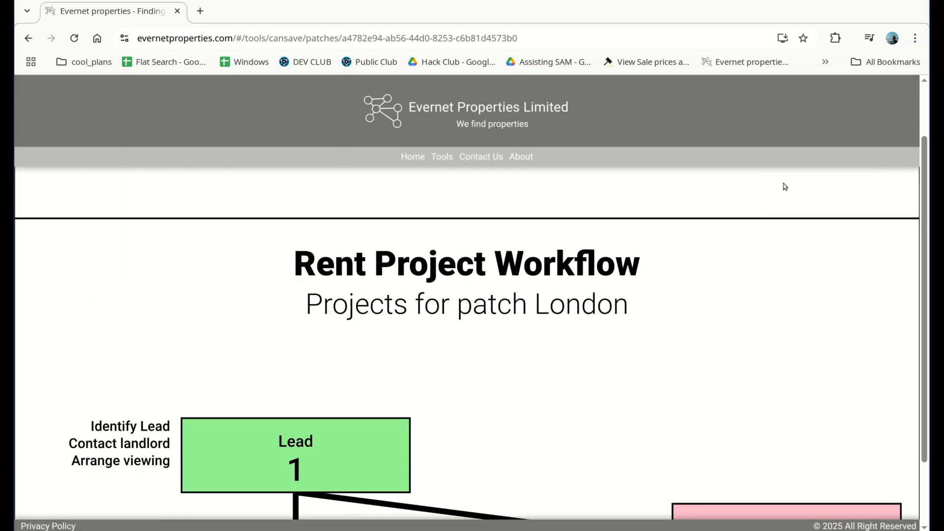
scroll(494, 365, "down", 2)
left_click(354, 268)
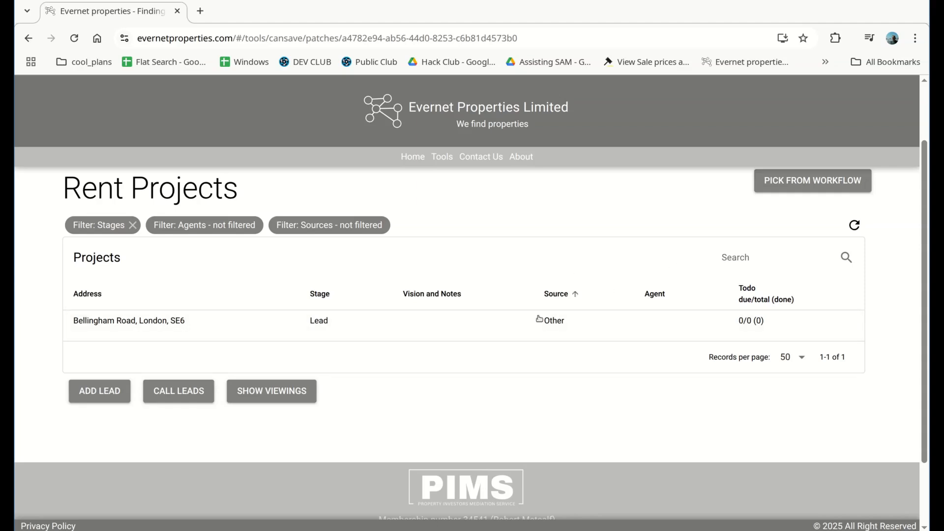
scroll(609, 290, "up", 2)
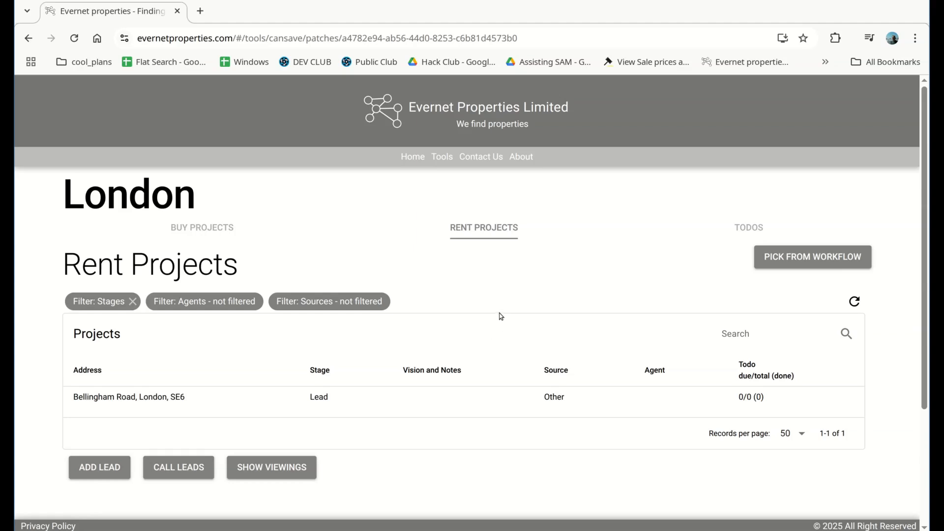
- Go to the Rental Projects tools and open the rental viewing list
left_click(443, 159)
scroll(352, 339, "down", 5)
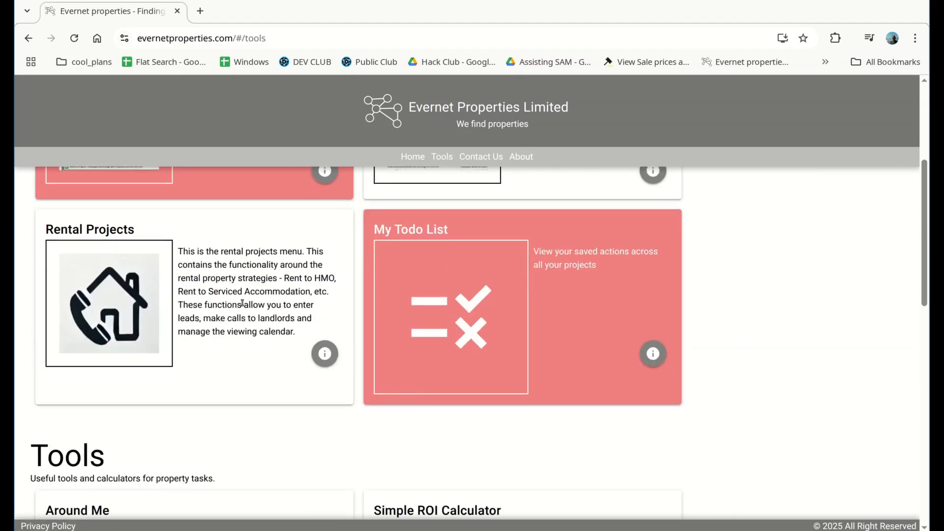
left_click(242, 303)
scroll(185, 367, "down", 5)
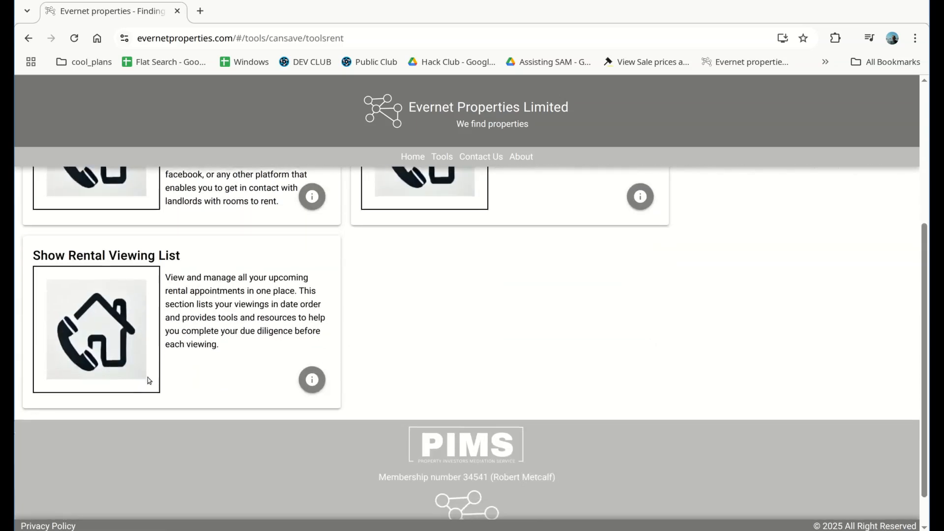
left_click(226, 321)
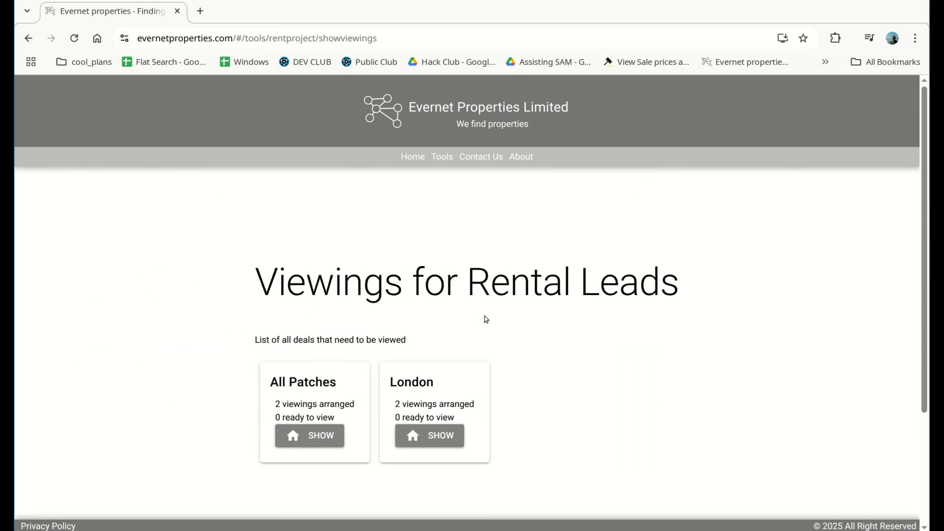
- Show the arranged rental viewings for the London patch and look through the dated list
scroll(579, 337, "down", 2)
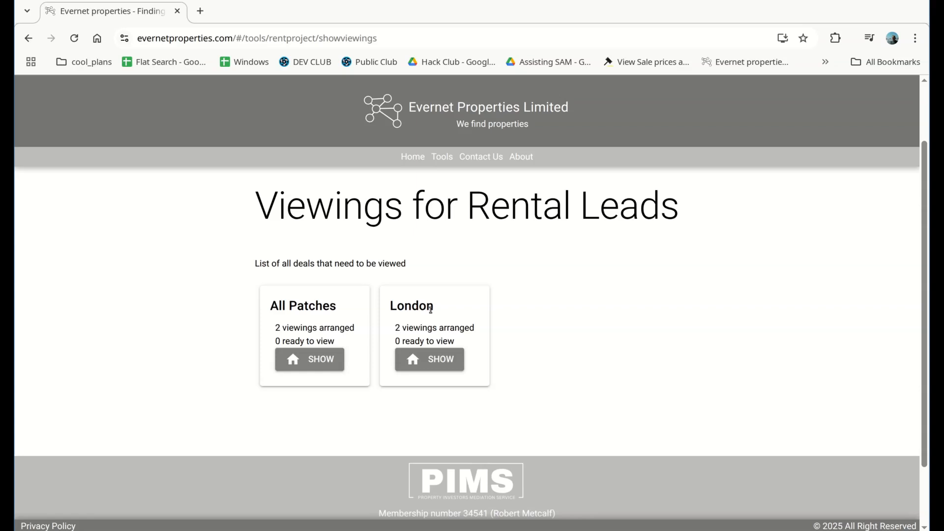
left_click(437, 364)
scroll(519, 349, "down", 2)
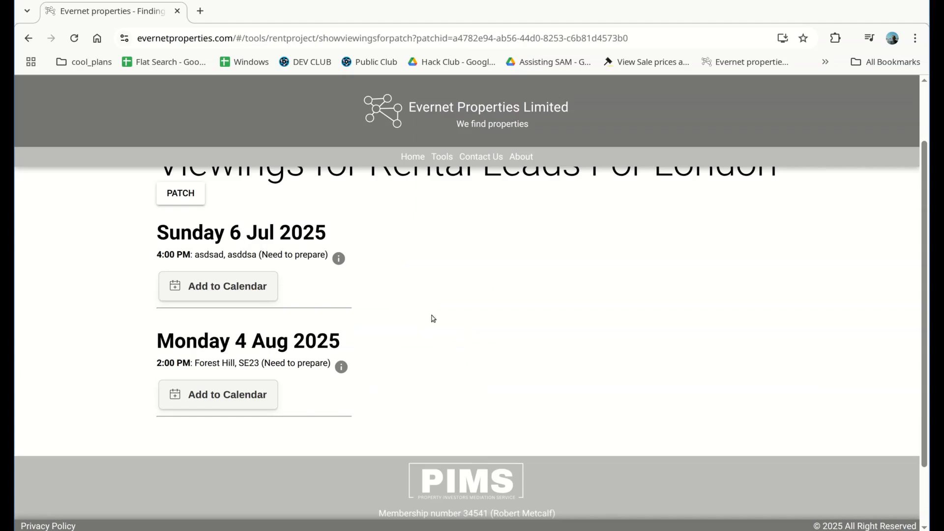
scroll(355, 320, "up", 2)
scroll(367, 320, "down", 2)
- Open the rent project details of the Forest Hill, SE23 viewing, review them and return to the London viewings
left_click_drag(200, 364, 302, 363)
left_click(314, 362)
left_click(341, 368)
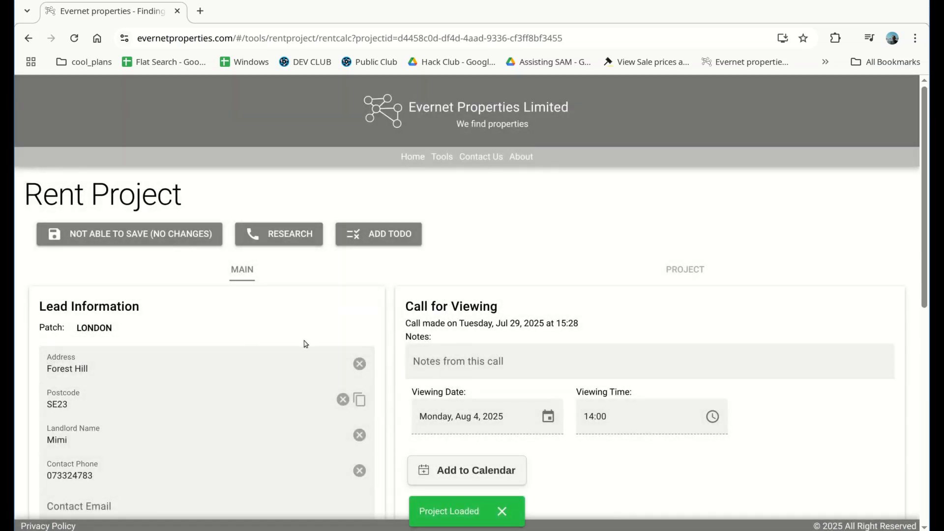
scroll(306, 344, "down", 2)
scroll(334, 355, "up", 2)
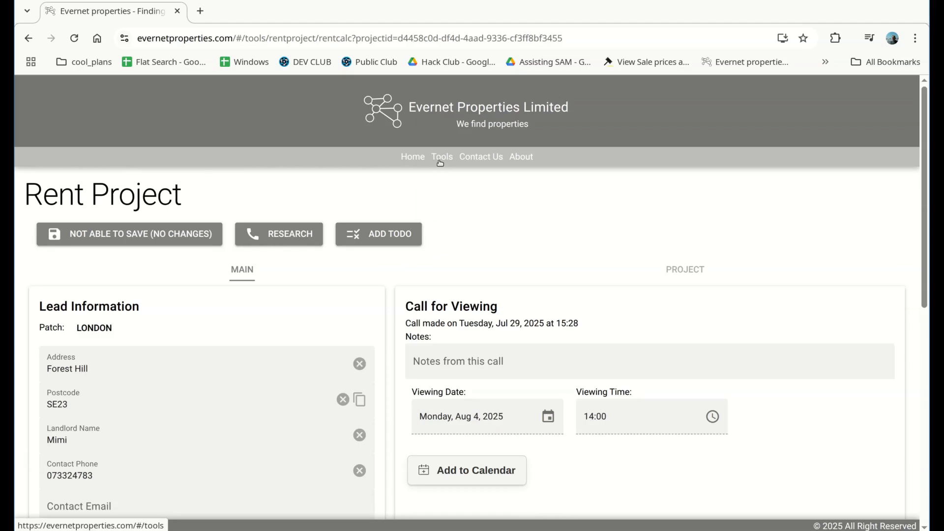
left_click(28, 39)
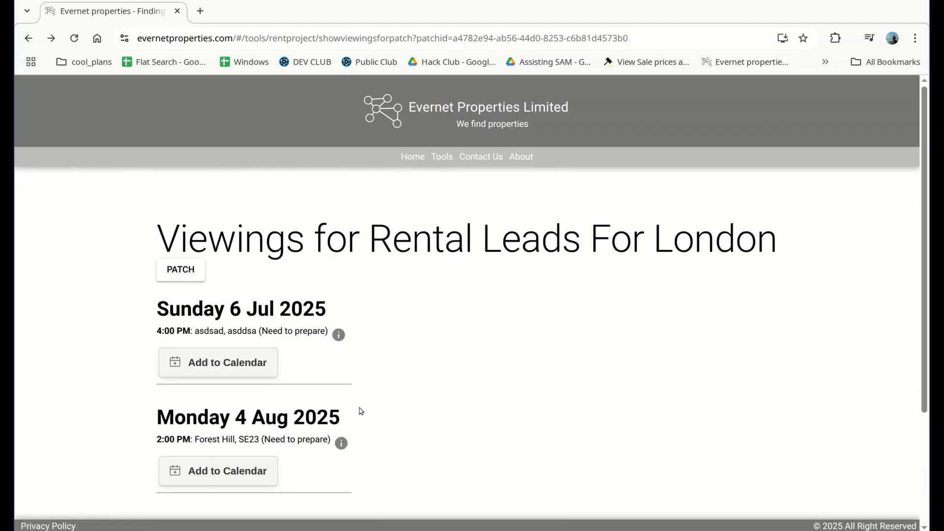
- Send the Forest Hill, SE23 viewing to Google Calendar and review the prefilled title, location and description of the draft event
scroll(436, 421, "down", 2)
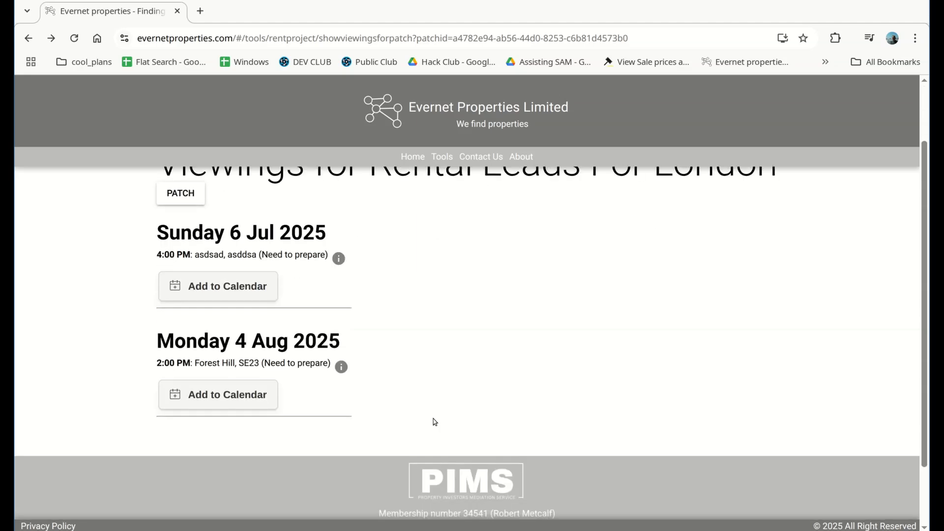
left_click(258, 404)
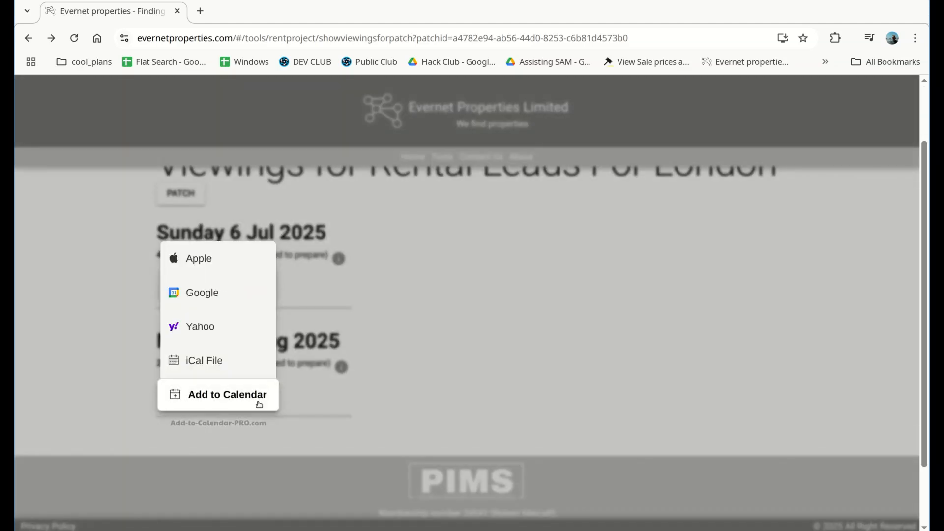
left_click(207, 295)
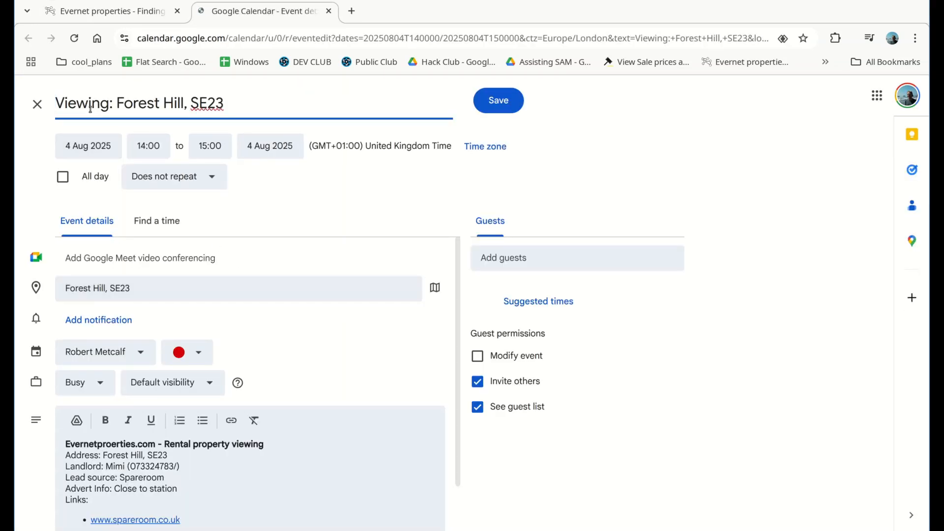
left_click_drag(134, 102, 236, 98)
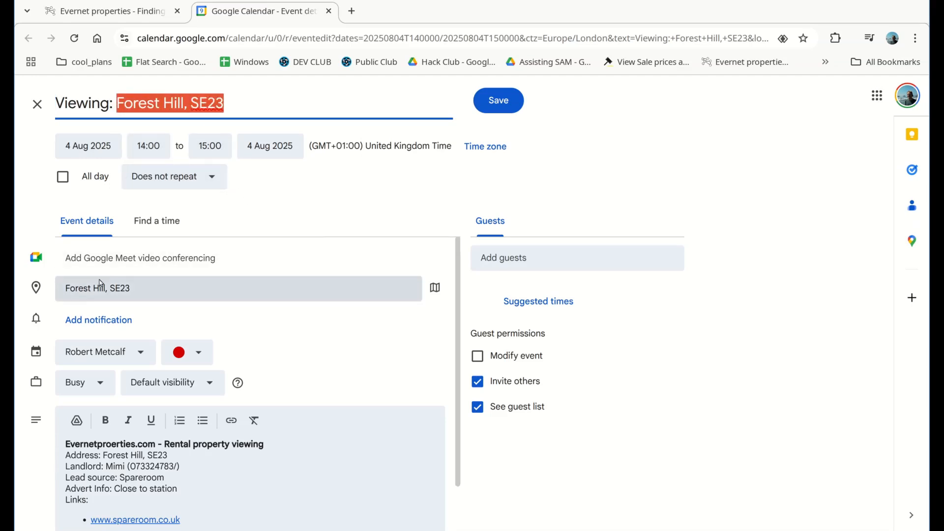
scroll(245, 300, "down", 1)
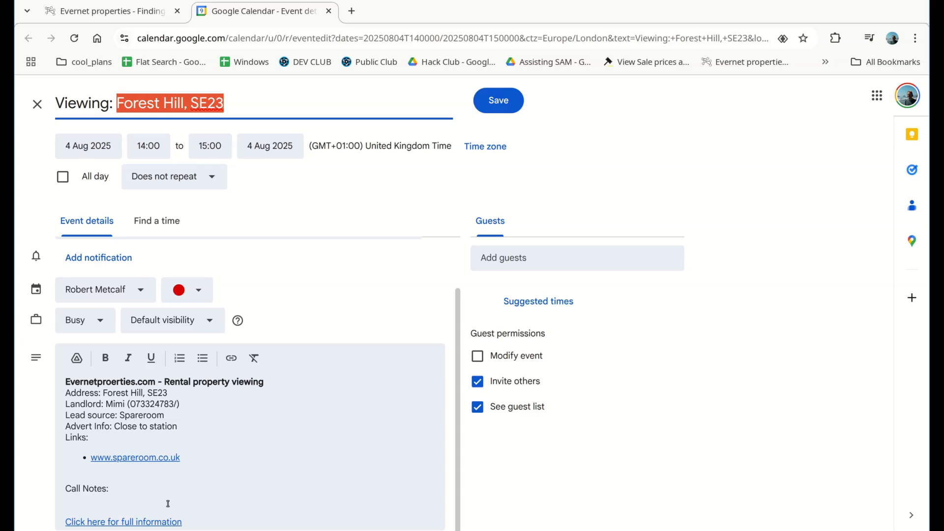
- Discard the unsaved Forest Hill calendar event and switch back to the London viewings page in Evernet Properties
left_click(37, 103)
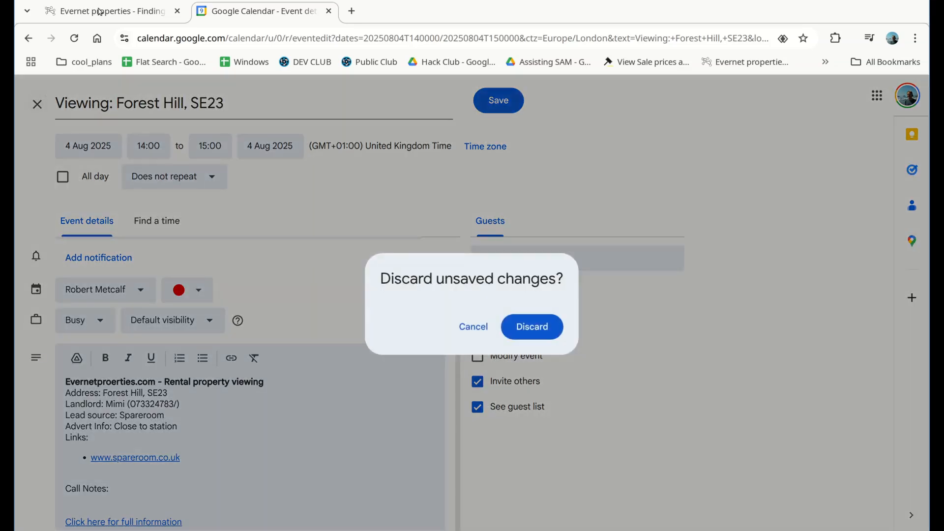
left_click(532, 326)
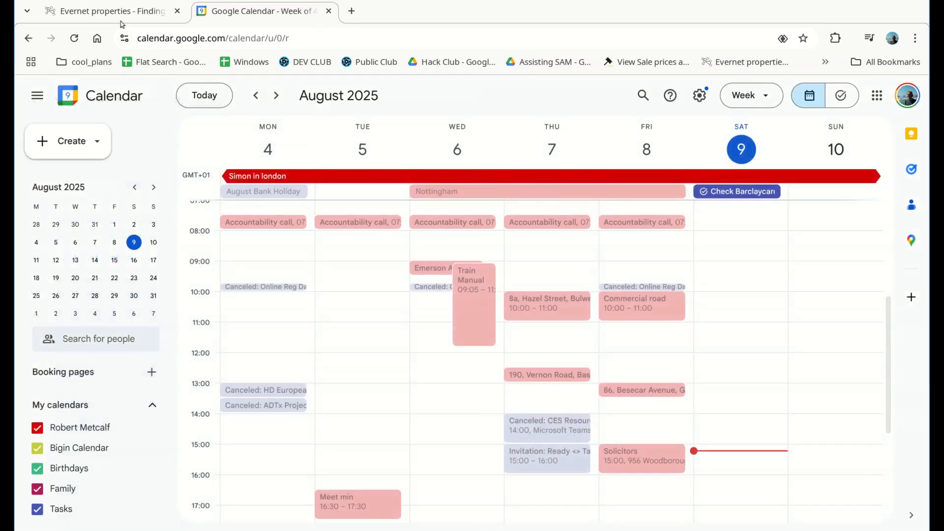
left_click(122, 12)
scroll(424, 354, "up", 3)
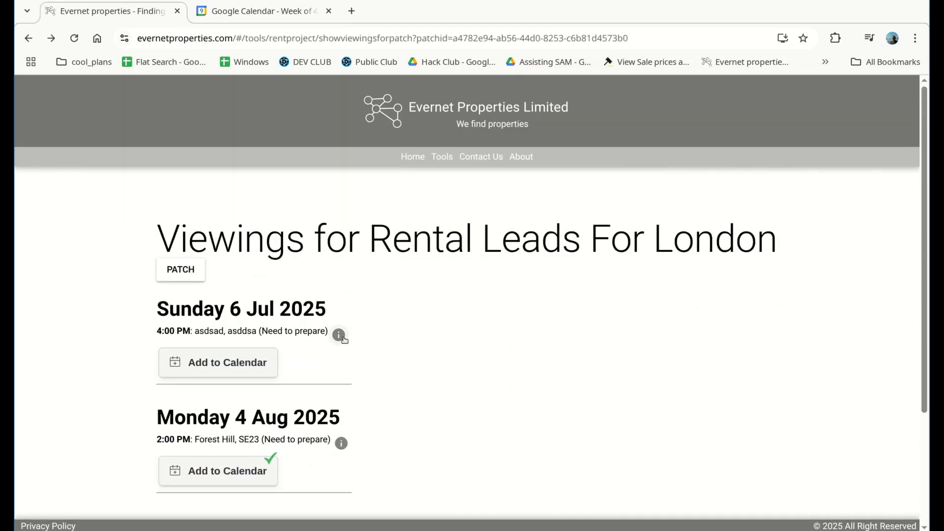
- Leave the viewings for the London patch, reopen them from the rental viewing list tool and open the Forest Hill, SE23 project
left_click(179, 270)
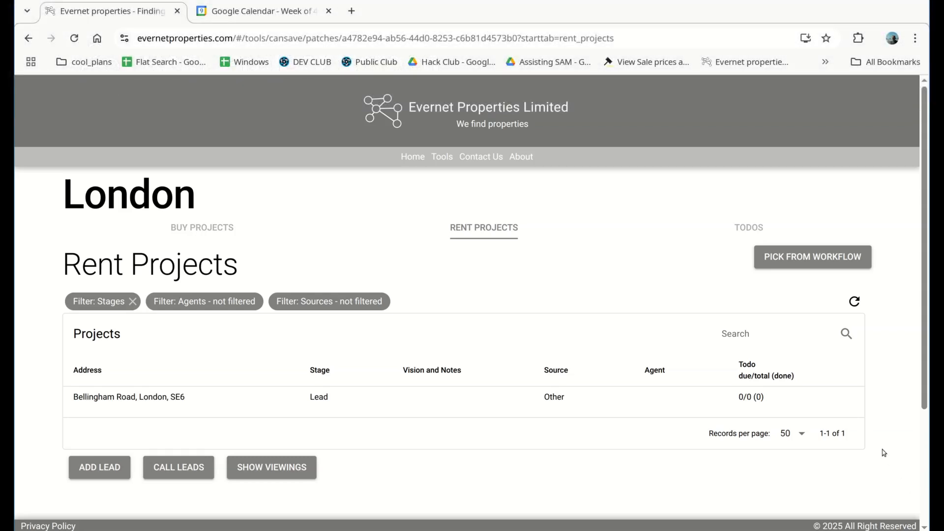
left_click(443, 159)
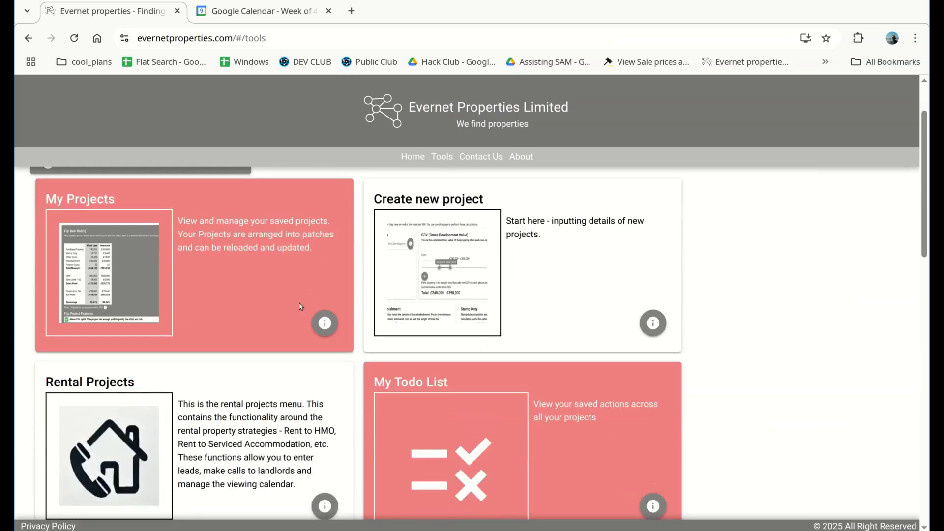
scroll(398, 179, "down", 5)
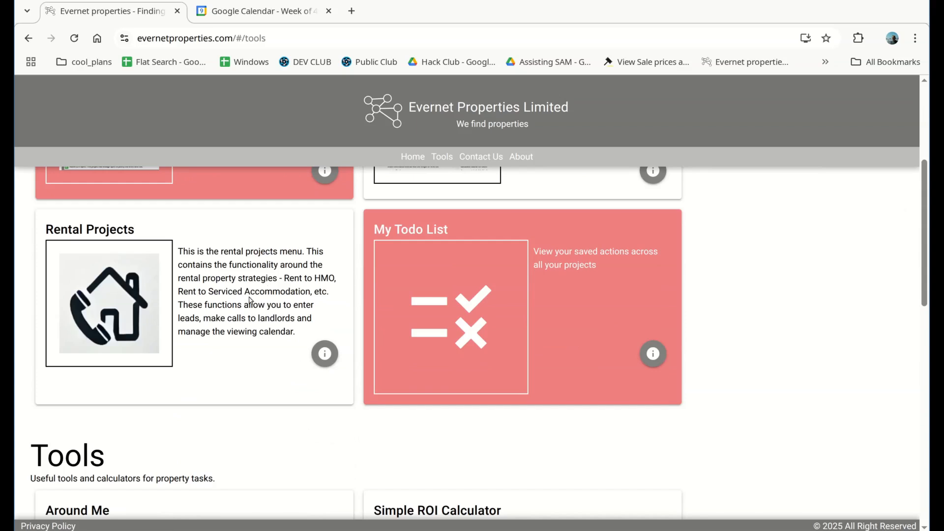
left_click(250, 300)
scroll(250, 300, "down", 5)
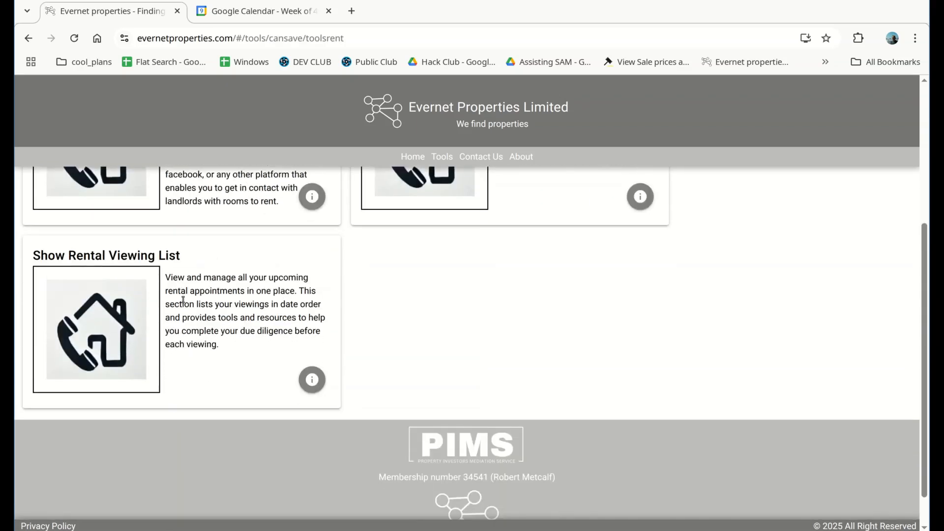
left_click(193, 301)
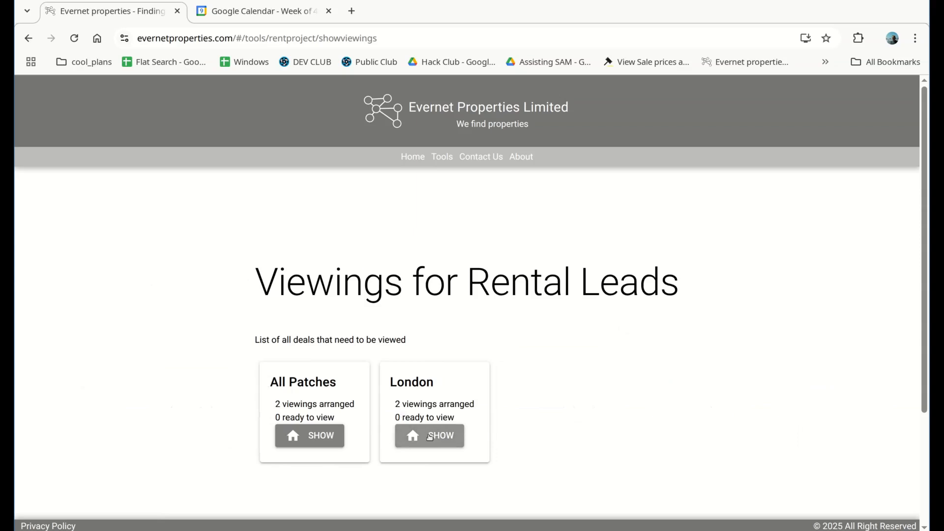
left_click(430, 437)
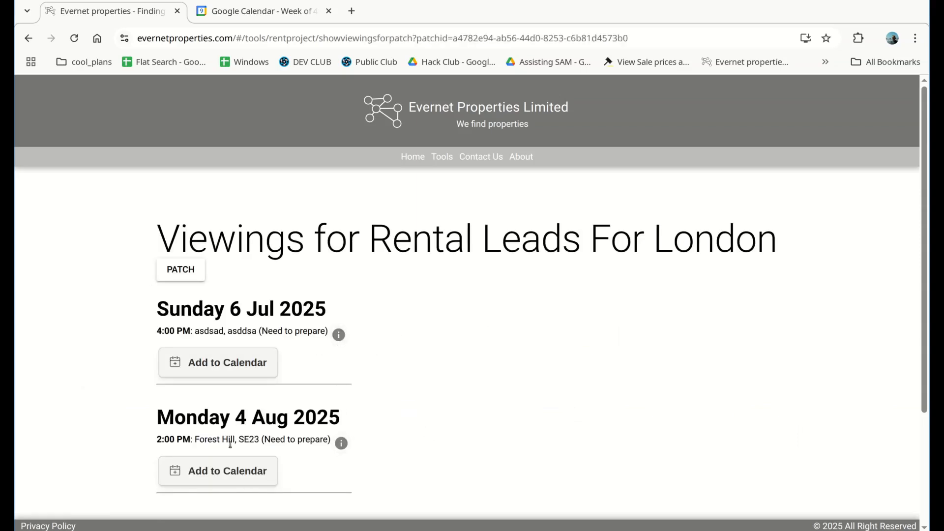
left_click(342, 444)
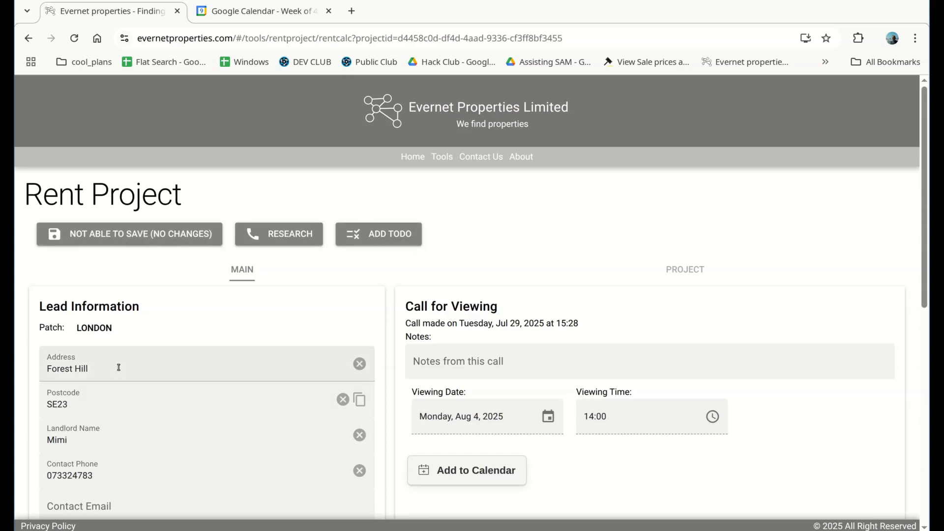
- Append "gh" to the Forest Hill project's address and remove those letters again
left_click(137, 369)
type("gh")
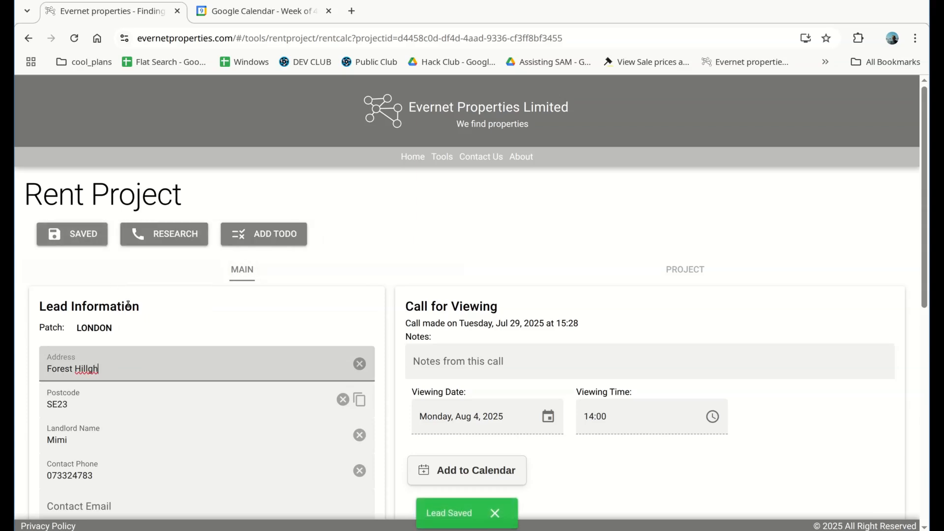
key("BackSpace")
key("BackSpace")
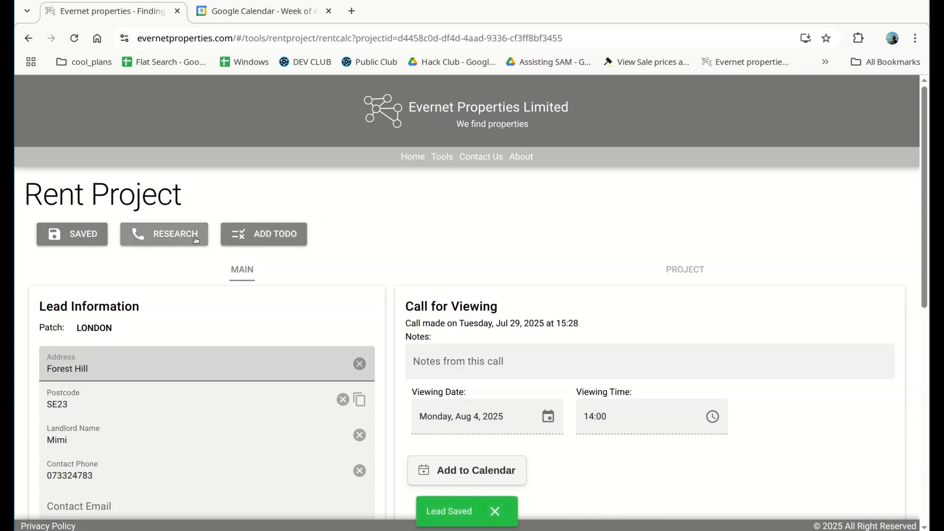
- Look at the project's research call log form and its new todo form, closing each without saving
left_click(184, 236)
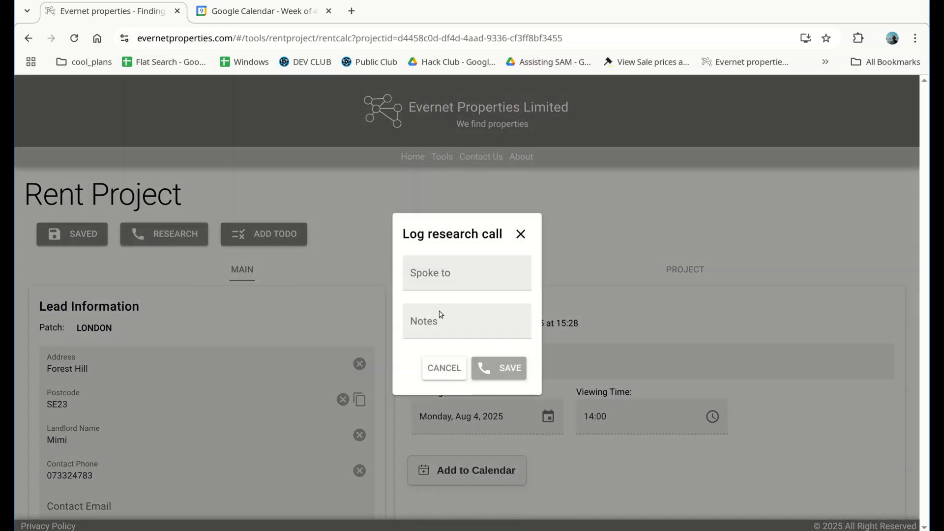
left_click(446, 375)
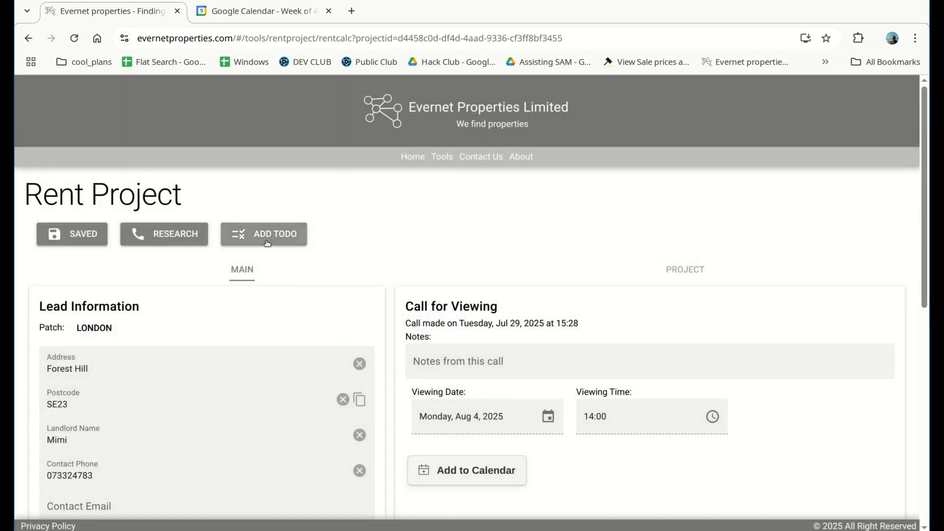
left_click(264, 234)
left_click(584, 425)
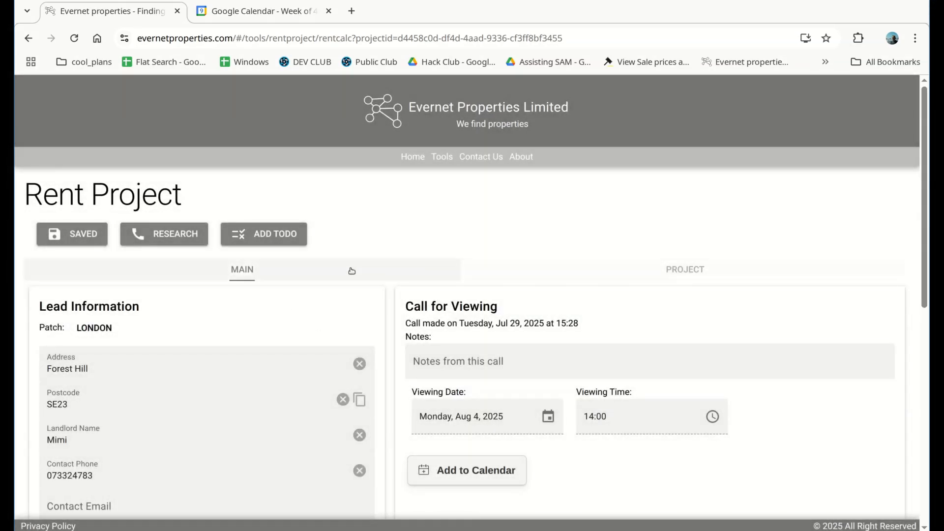
- Check the project's workflow stage, todo items and activity log, and review its lead information down to the location section
left_click(600, 271)
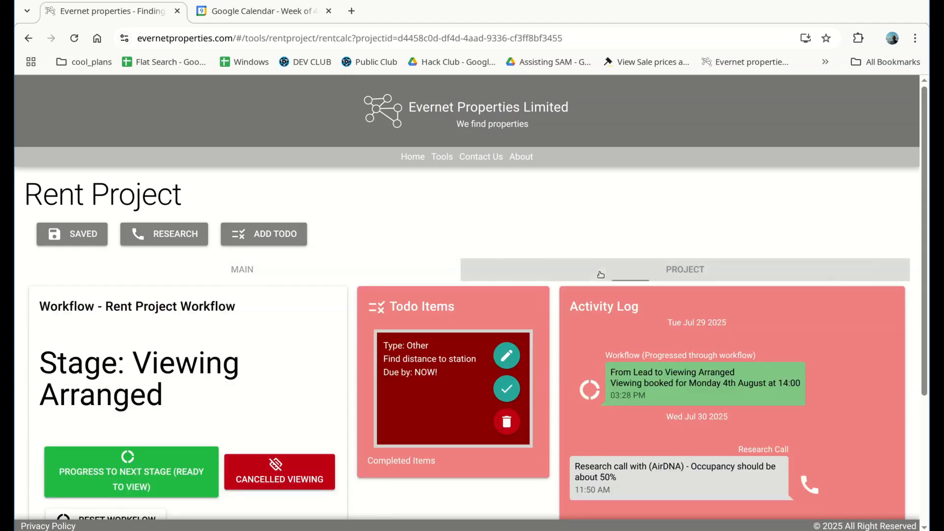
left_click(312, 272)
scroll(324, 274, "down", 3)
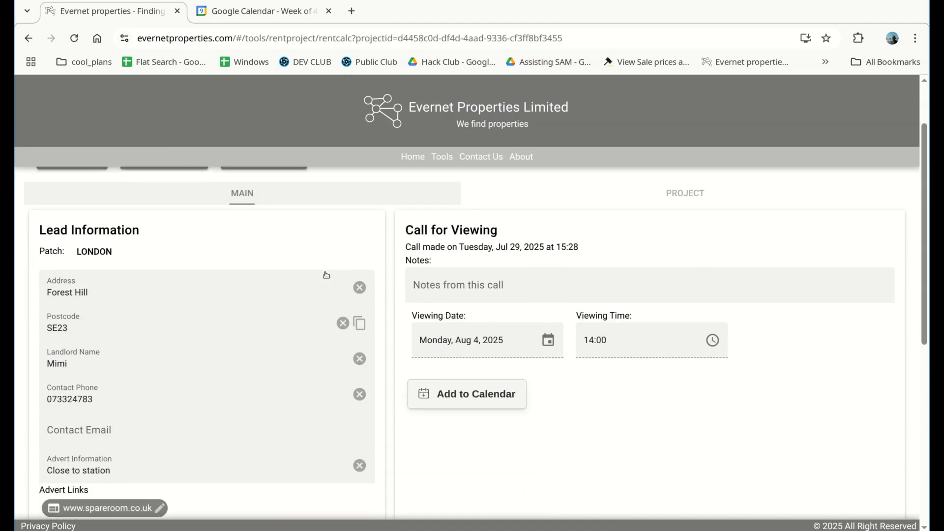
scroll(212, 275, "up", 2)
left_click_drag(41, 230, 141, 231)
scroll(146, 236, "down", 5)
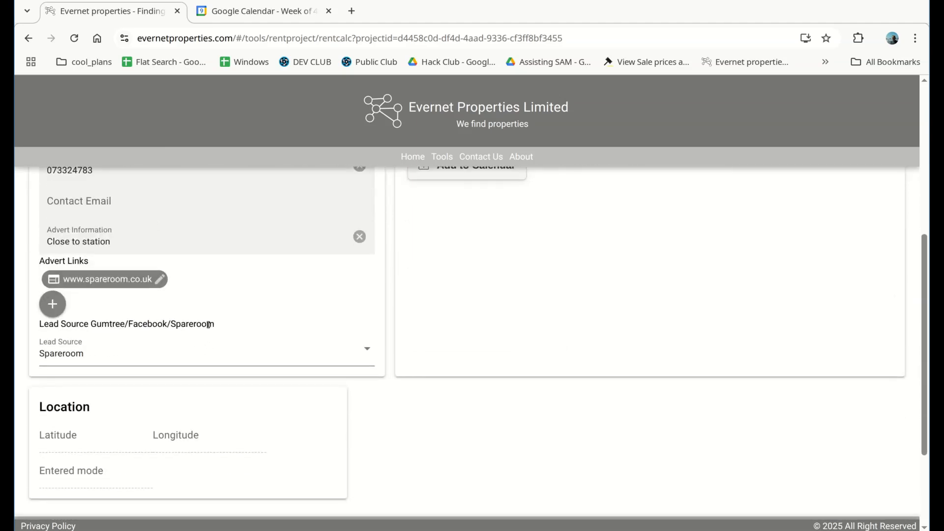
scroll(209, 322, "up", 5)
scroll(88, 320, "down", 2)
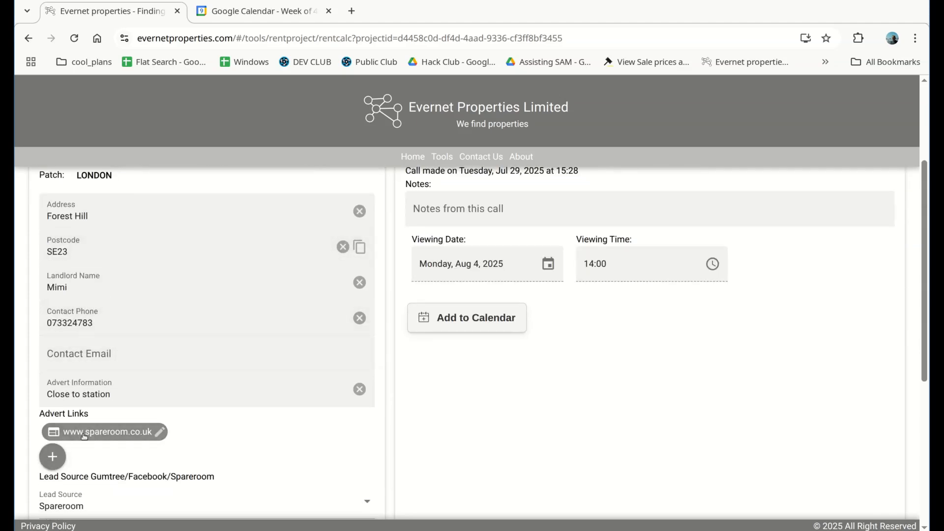
- Open the lead's SpareRoom advert, accept all cookies and review the room details, and close both the advert and the Google Calendar page
left_click(101, 435)
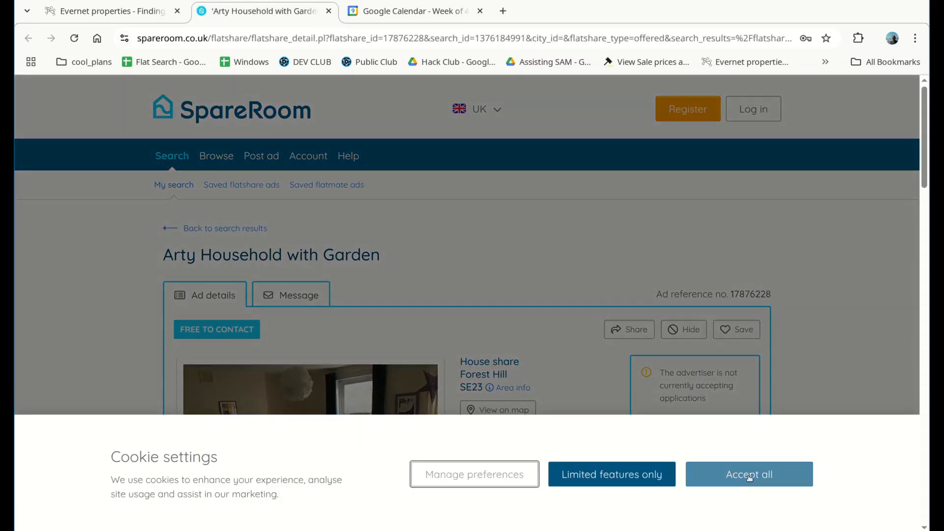
left_click(733, 472)
scroll(374, 367, "down", 5)
scroll(374, 368, "down", 4)
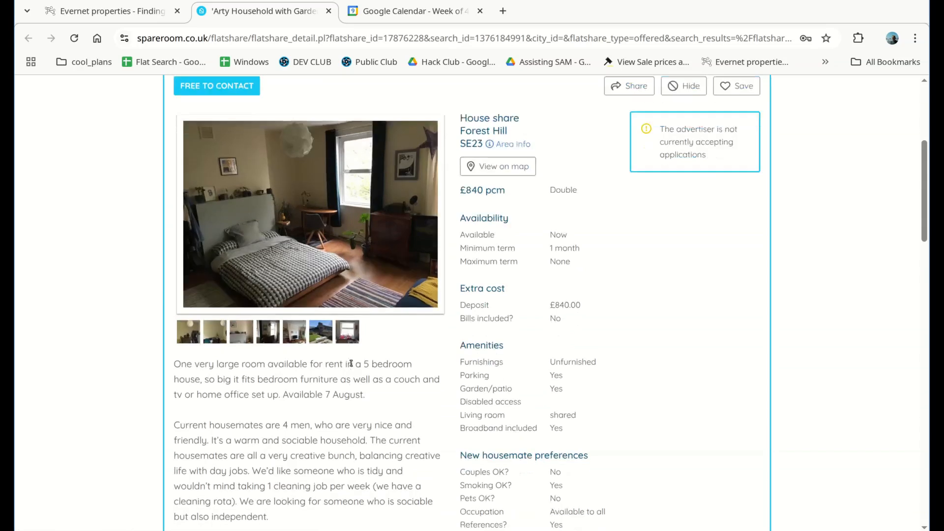
scroll(344, 362, "up", 5)
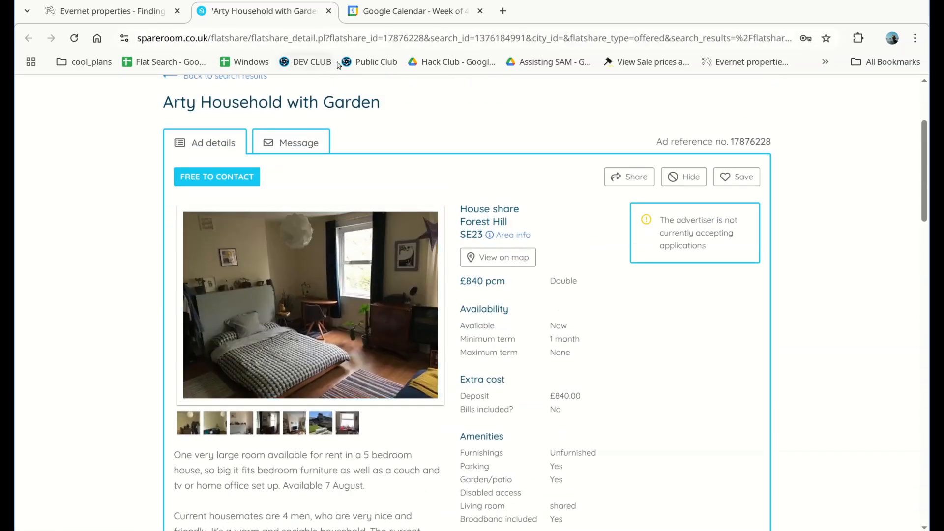
left_click(326, 12)
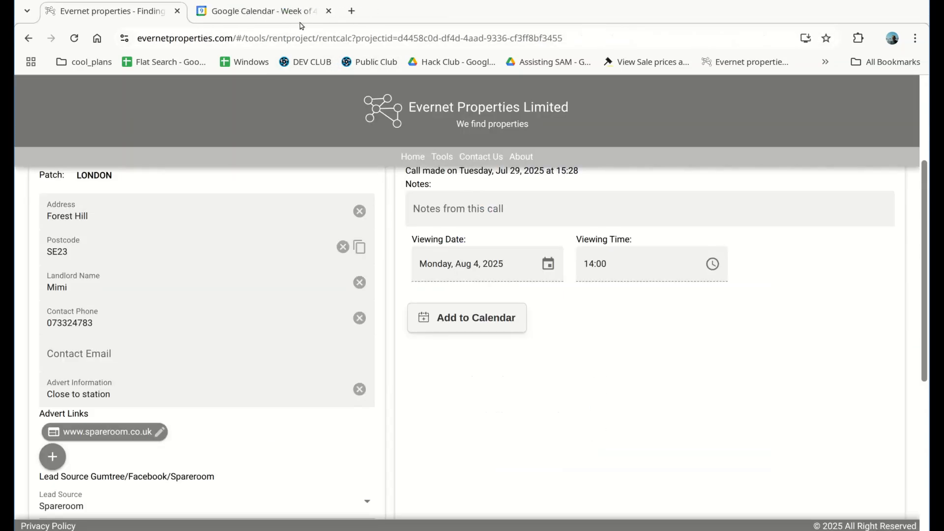
left_click(328, 11)
- Review the project's viewing call details and the available calendar services without choosing one, and look over the location section
scroll(442, 278, "up", 3)
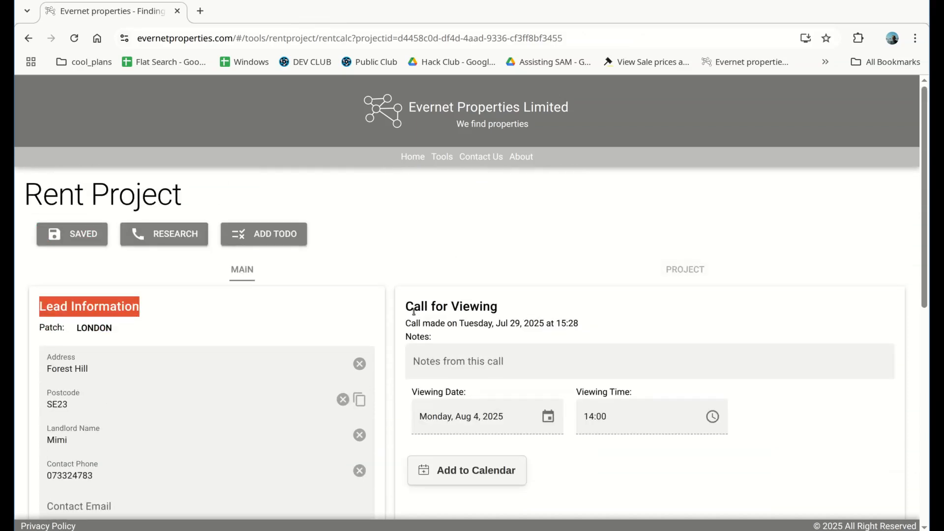
scroll(483, 304, "down", 2)
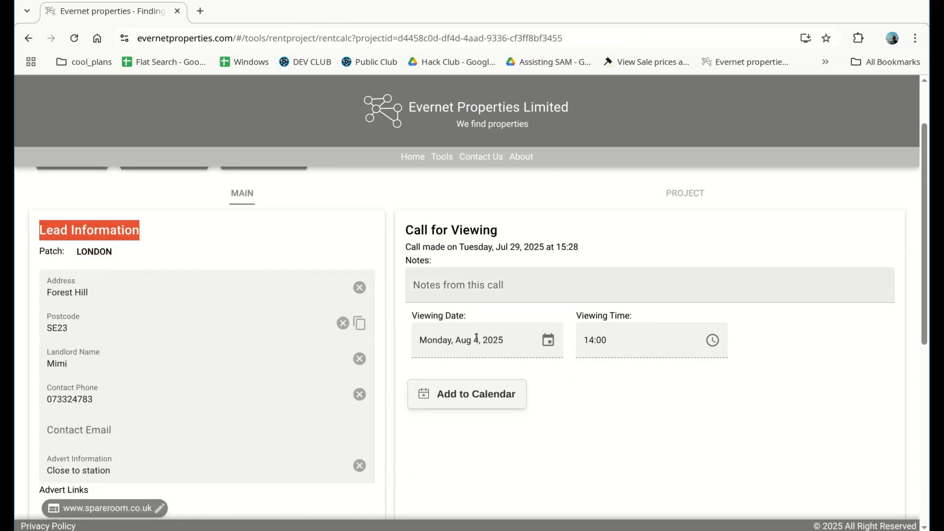
scroll(575, 354, "down", 2)
left_click(511, 318)
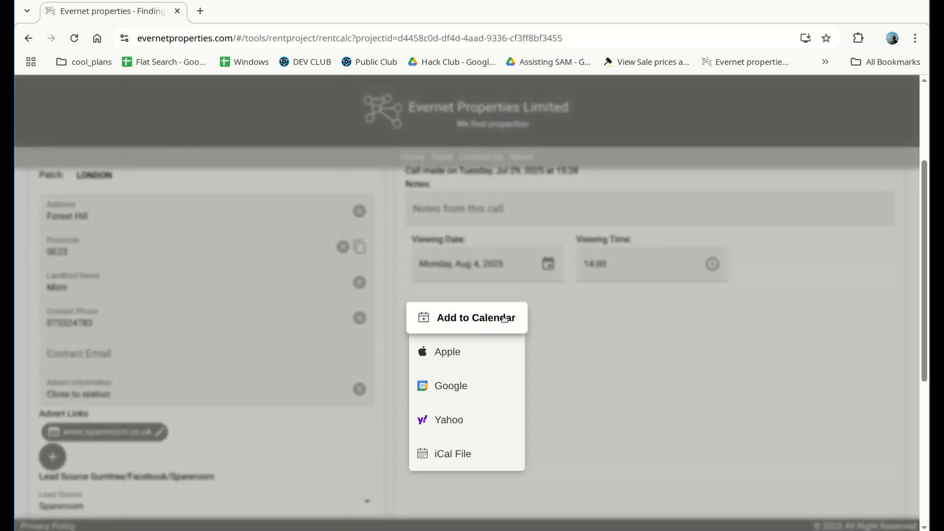
left_click(528, 387)
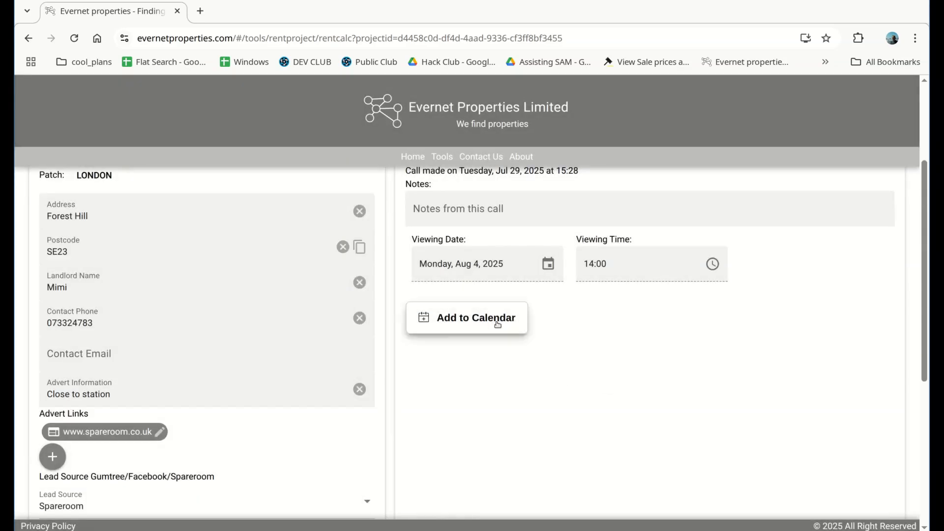
scroll(573, 346, "down", 5)
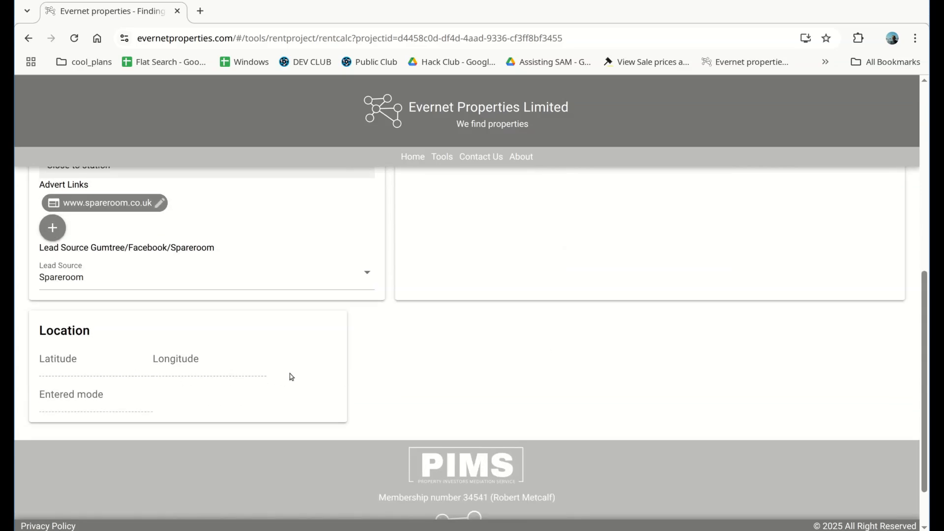
scroll(308, 372, "up", 8)
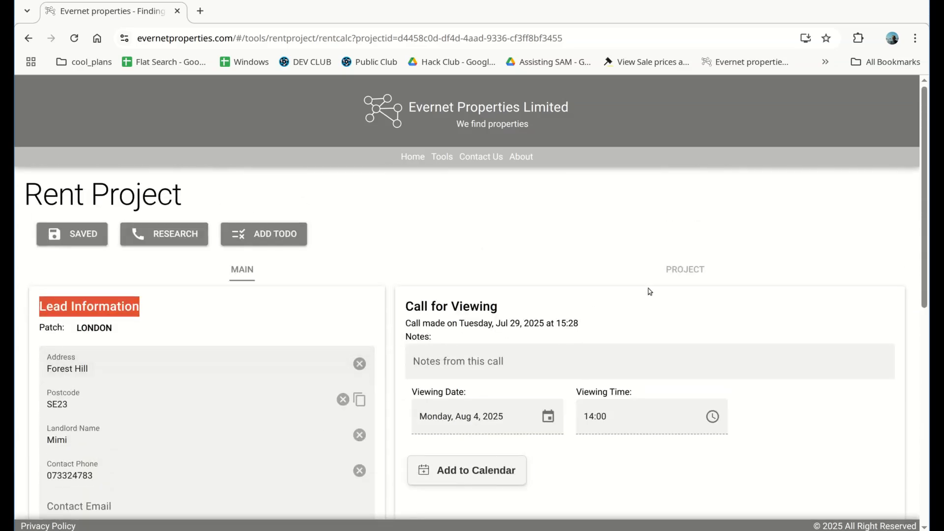
- Show the project's workflow, todo and activity overview and highlight the "Find distance to station" todo item
left_click(666, 275)
scroll(239, 334, "down", 2)
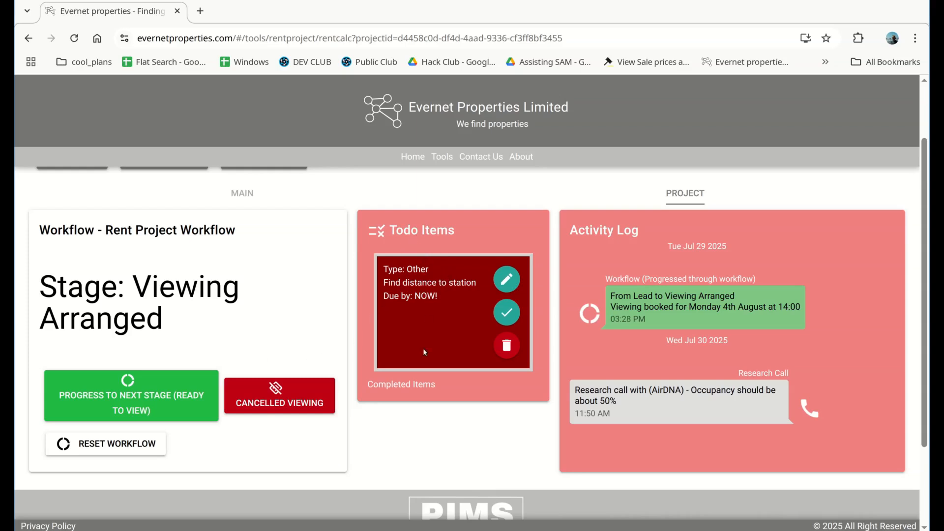
left_click_drag(391, 286, 460, 287)
left_click(460, 286)
- Open the London patch from the saved projects and list its rent projects with the specific stage filter removed
left_click(442, 157)
left_click(244, 335)
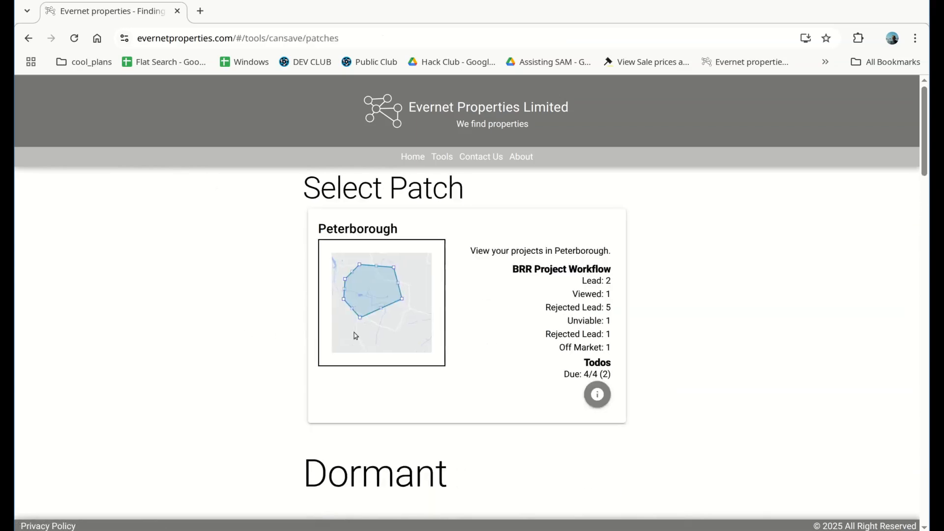
scroll(438, 352, "down", 10)
scroll(437, 349, "down", 15)
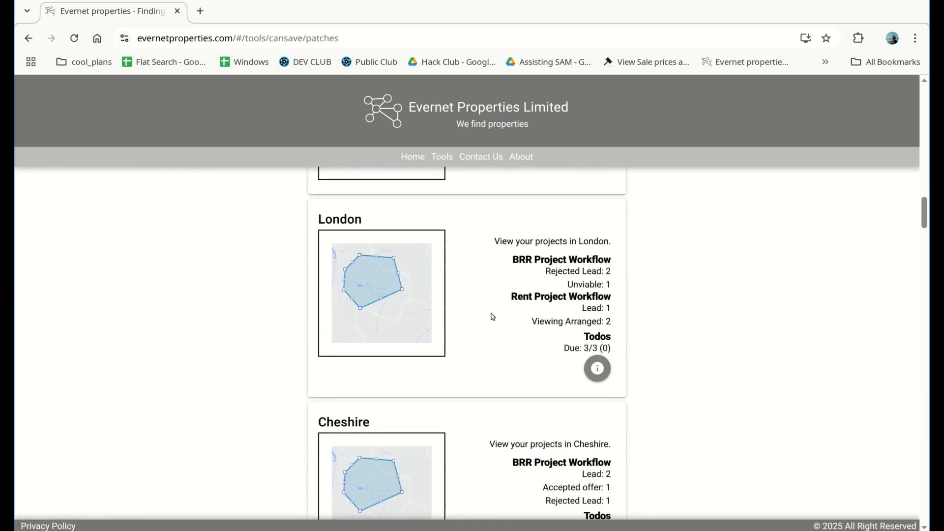
left_click(491, 316)
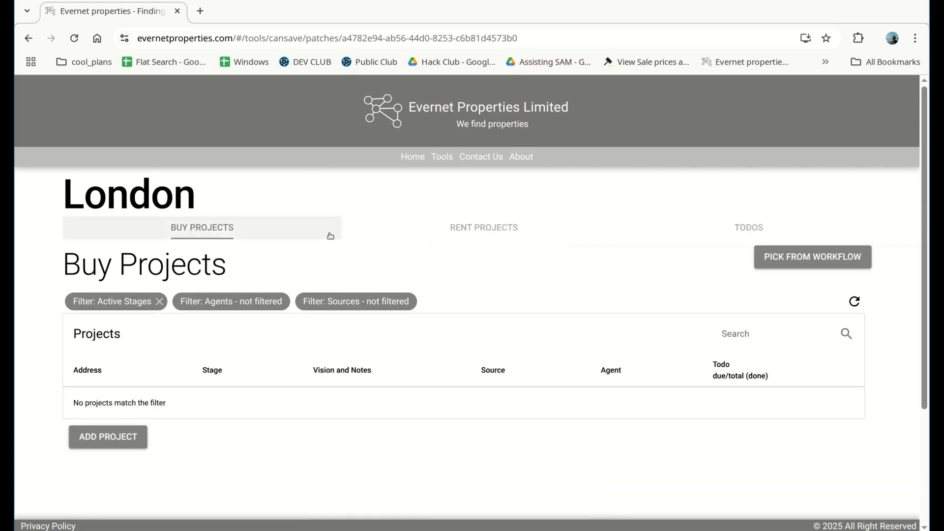
left_click(462, 235)
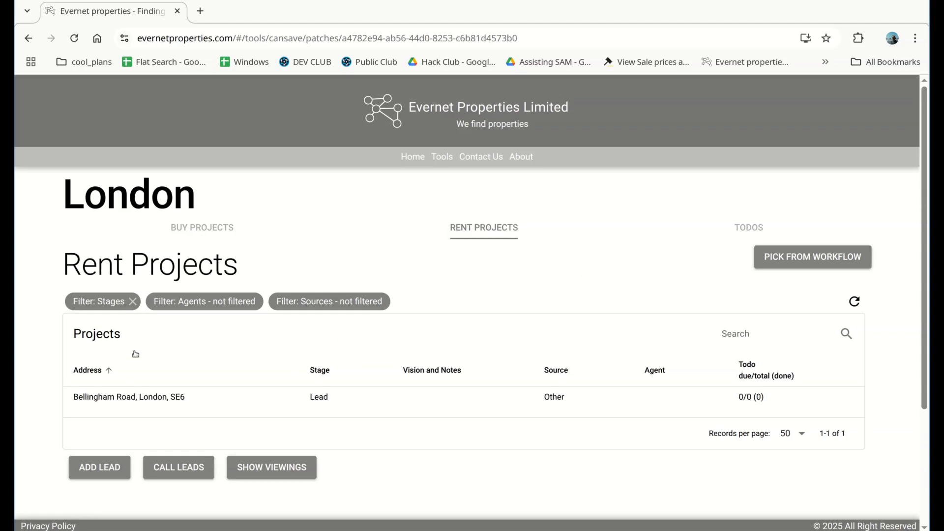
left_click(133, 302)
scroll(399, 337, "down", 2)
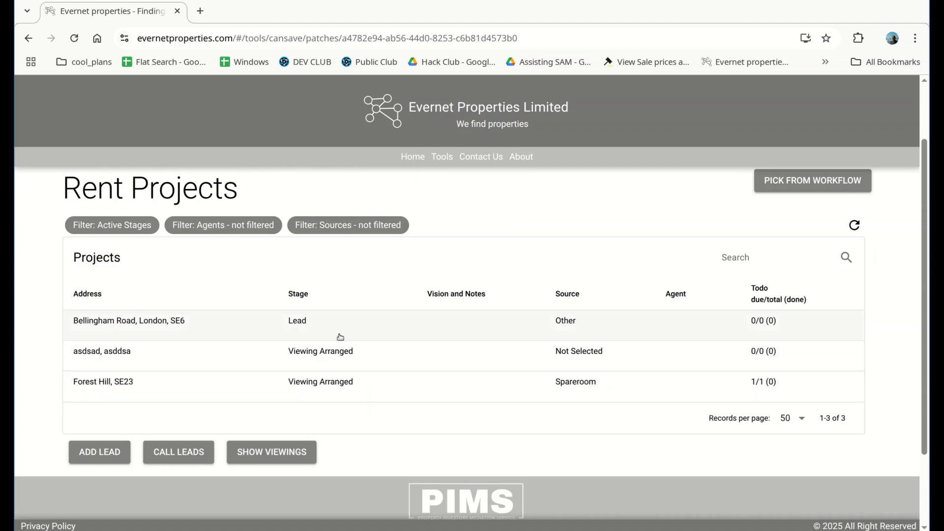
- Open the Forest Hill, SE23 project and return through its London patch link to look over the rent projects list
left_click(363, 392)
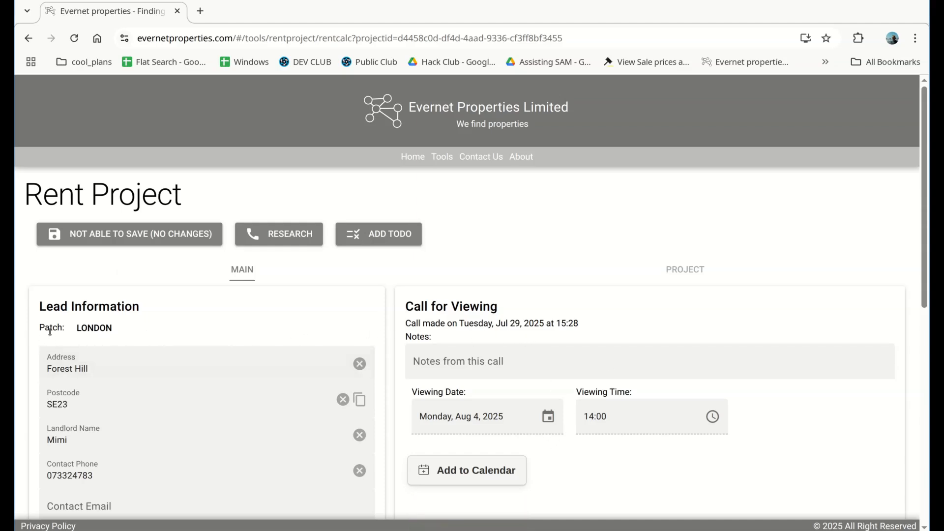
left_click(111, 330)
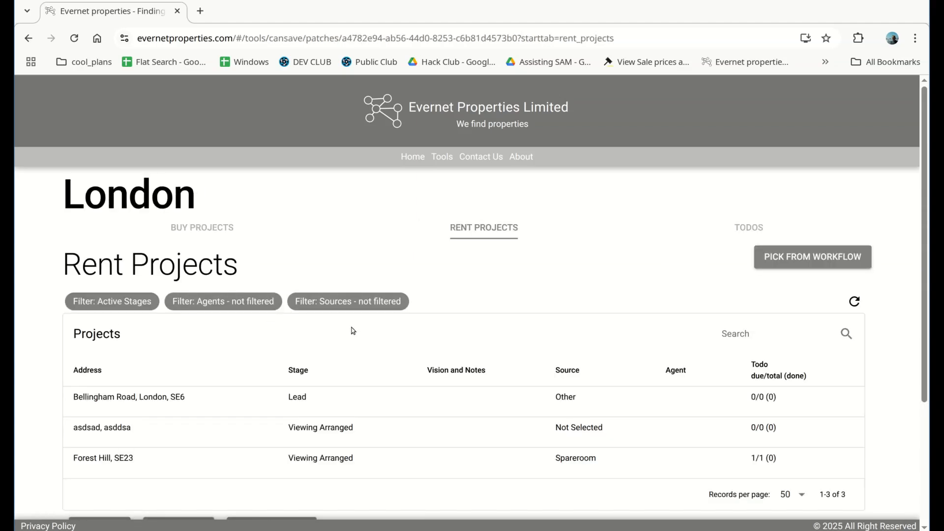
scroll(402, 340, "down", 3)
scroll(415, 338, "up", 2)
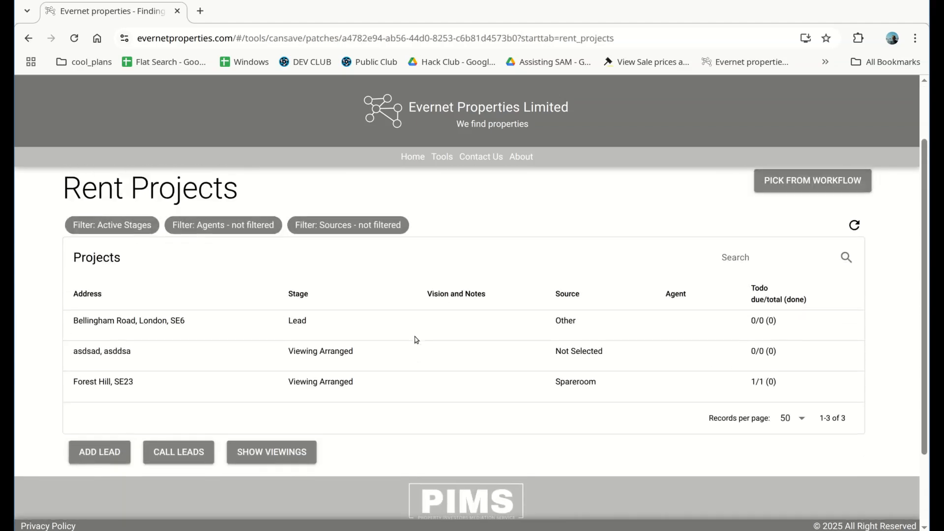
- Try the stage filter by deselecting all stages and showing only Lead projects, and restore the filter to the active stages
scroll(401, 343, "up", 2)
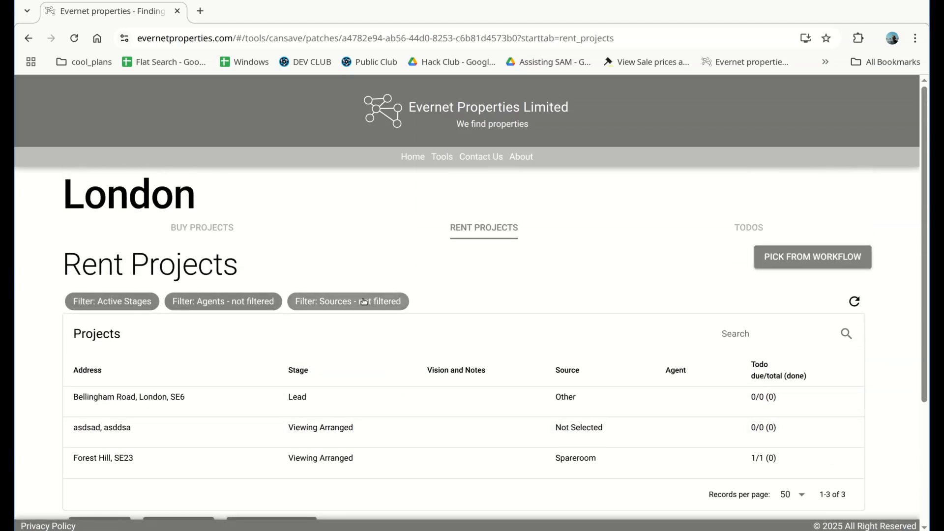
left_click(125, 309)
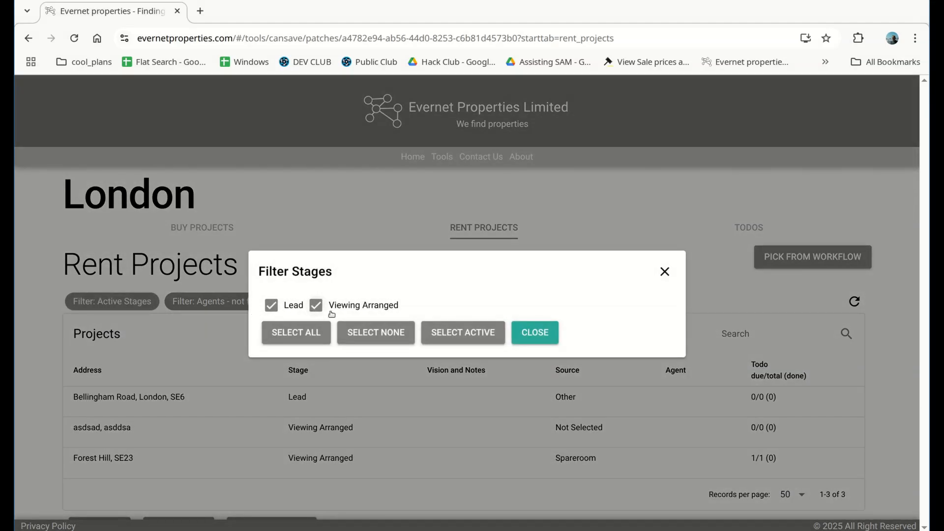
left_click(383, 339)
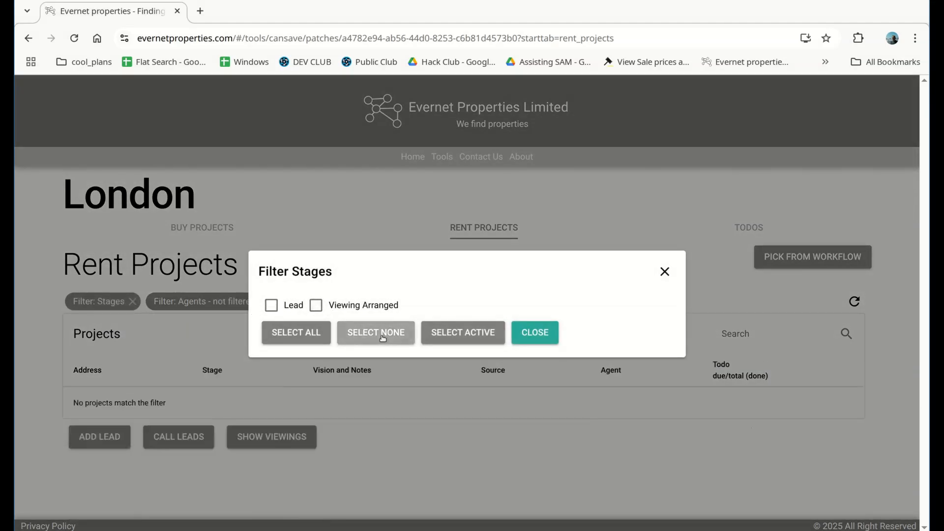
left_click(272, 305)
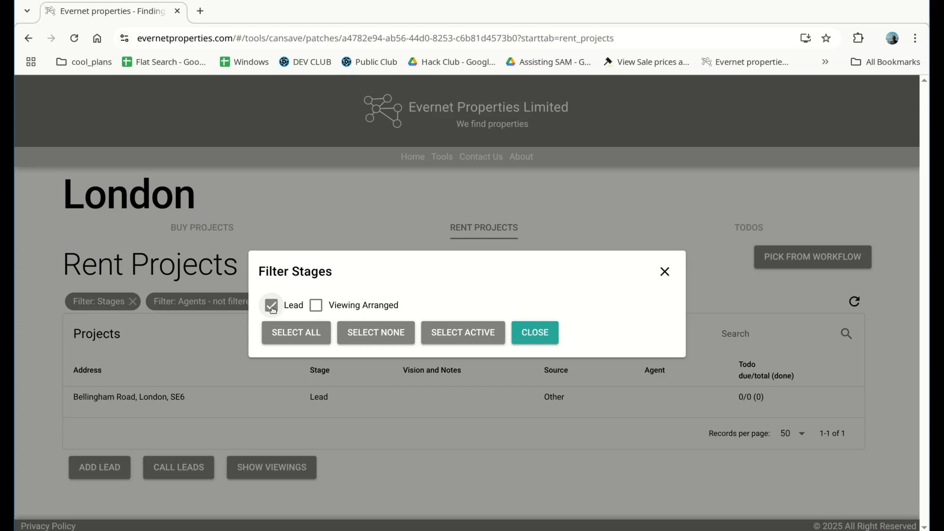
left_click(463, 332)
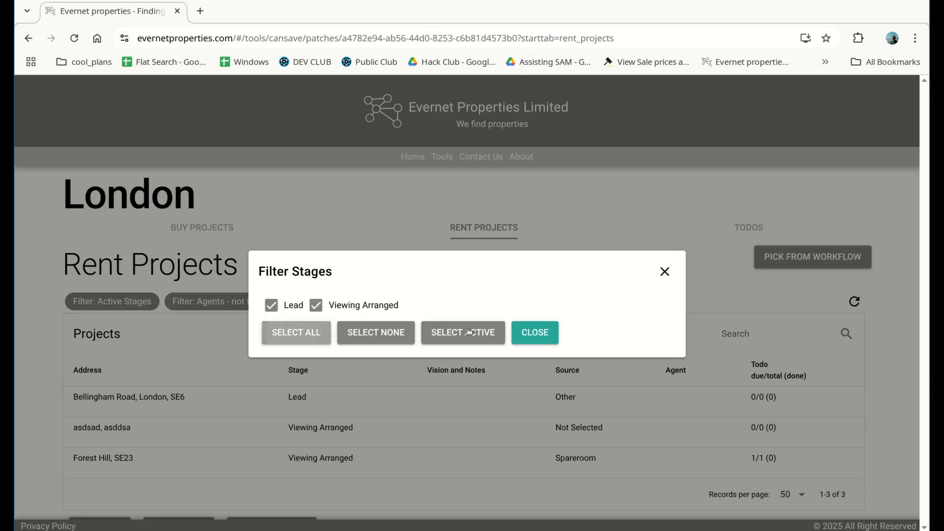
left_click(534, 333)
- Check the agent filter options without changing them, filter the rent projects to the Spareroom source only, and clear that source filter
left_click(244, 307)
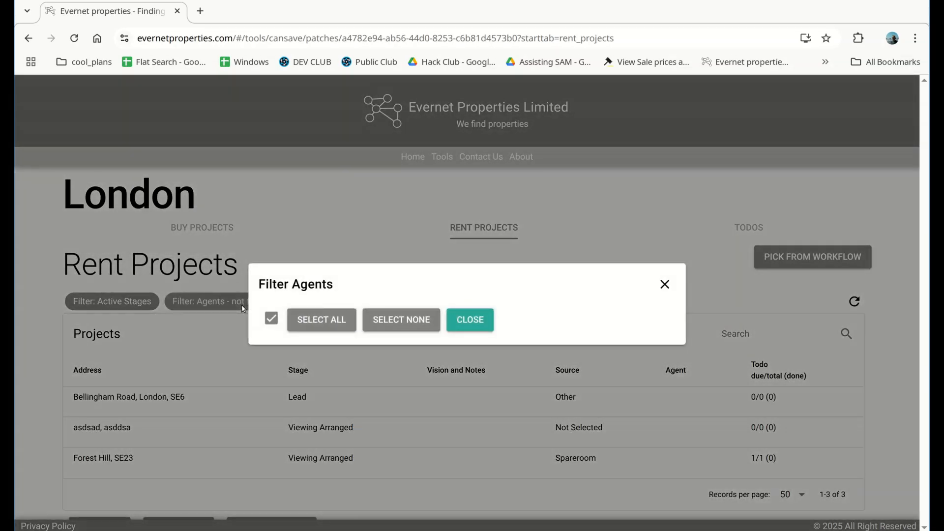
left_click(464, 330)
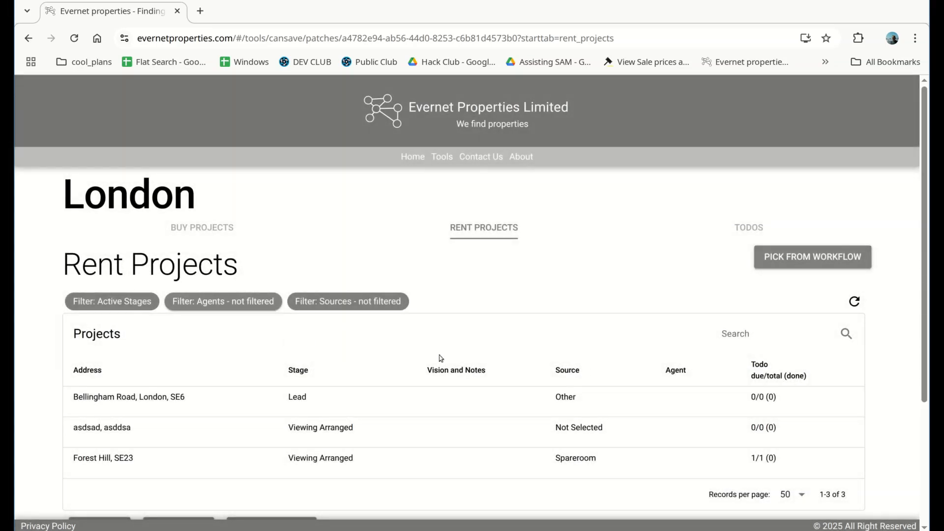
left_click(368, 309)
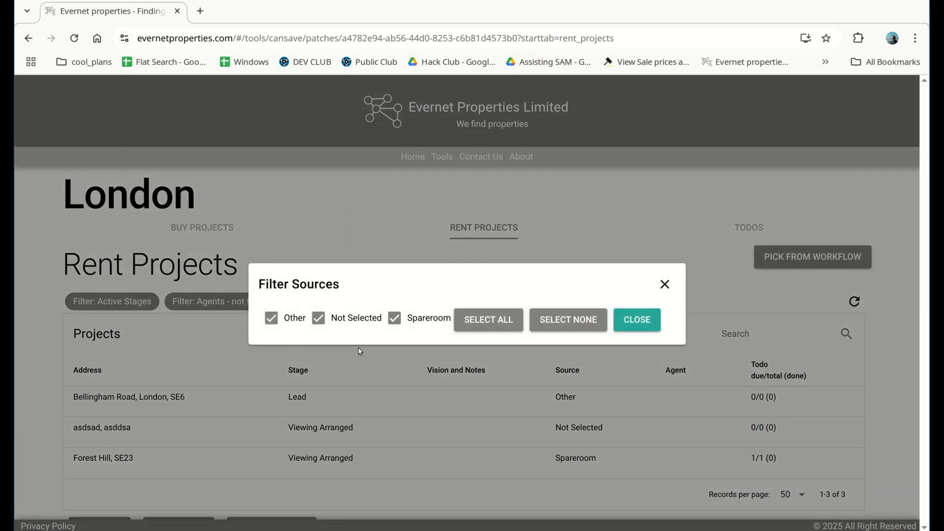
left_click(557, 328)
left_click(394, 318)
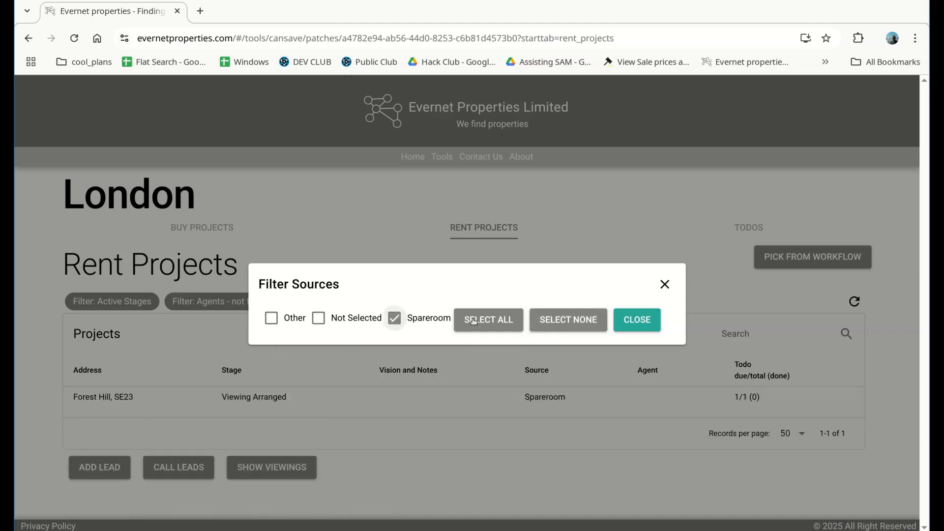
left_click(631, 321)
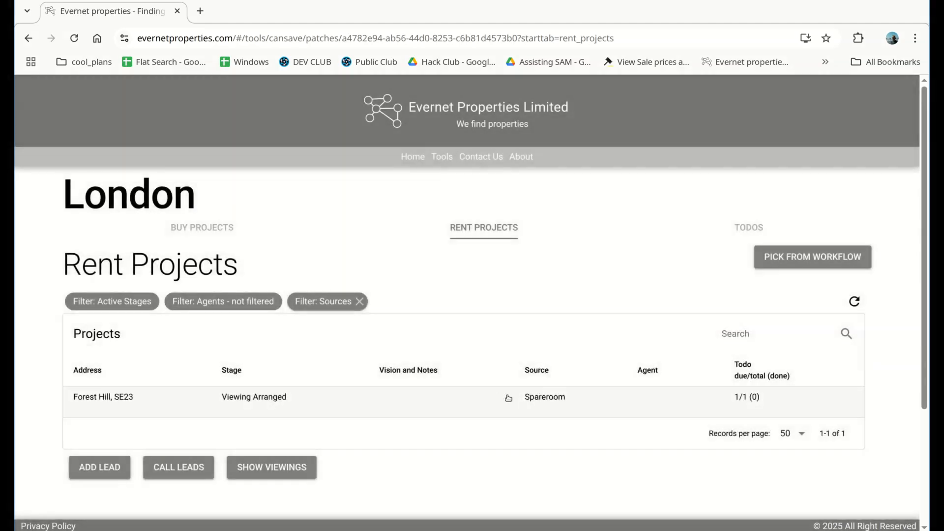
left_click(366, 306)
- View the call leads page for London, and go back through the tools to look over the Rental Projects Menu
scroll(388, 317, "down", 3)
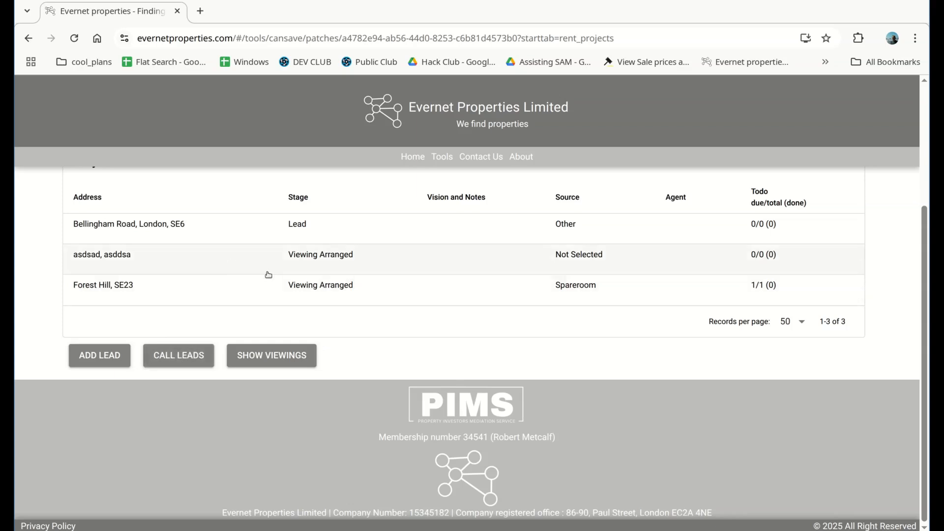
left_click(195, 354)
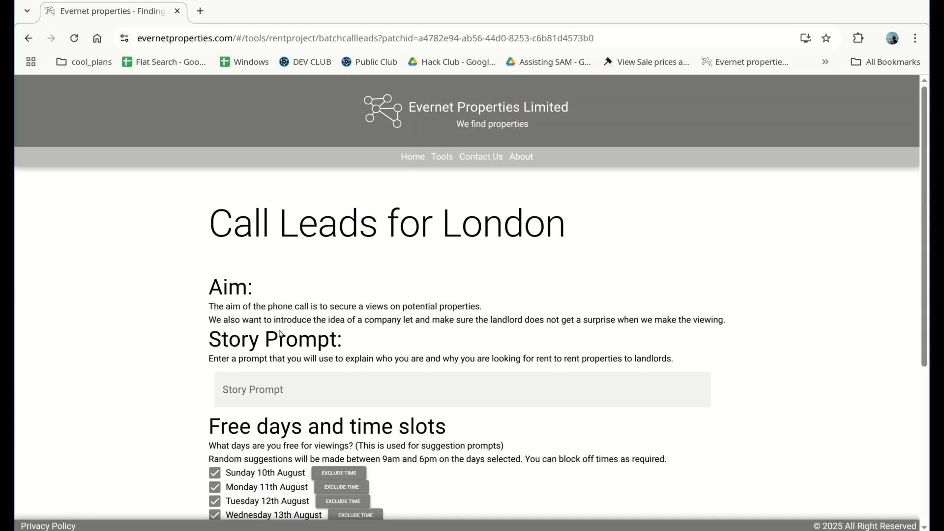
left_click(442, 156)
scroll(260, 293, "down", 2)
left_click(113, 422)
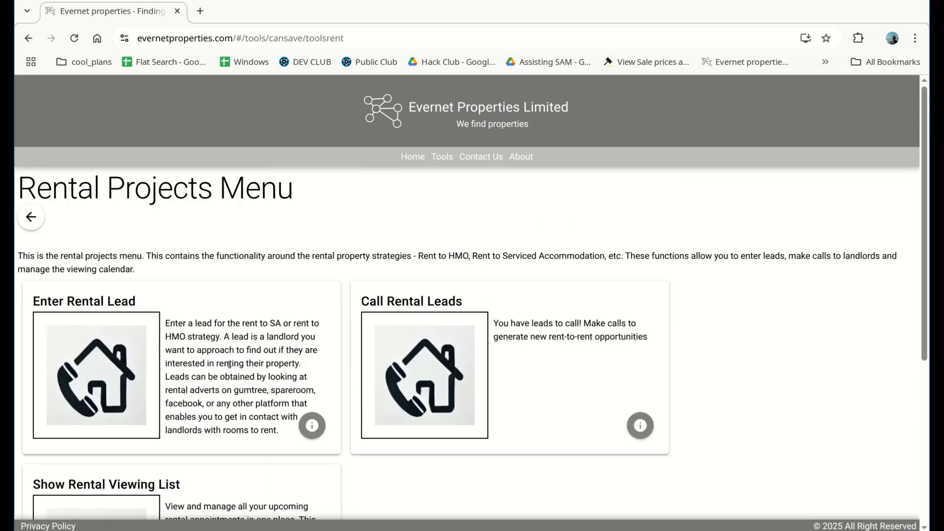
scroll(120, 277, "down", 1)
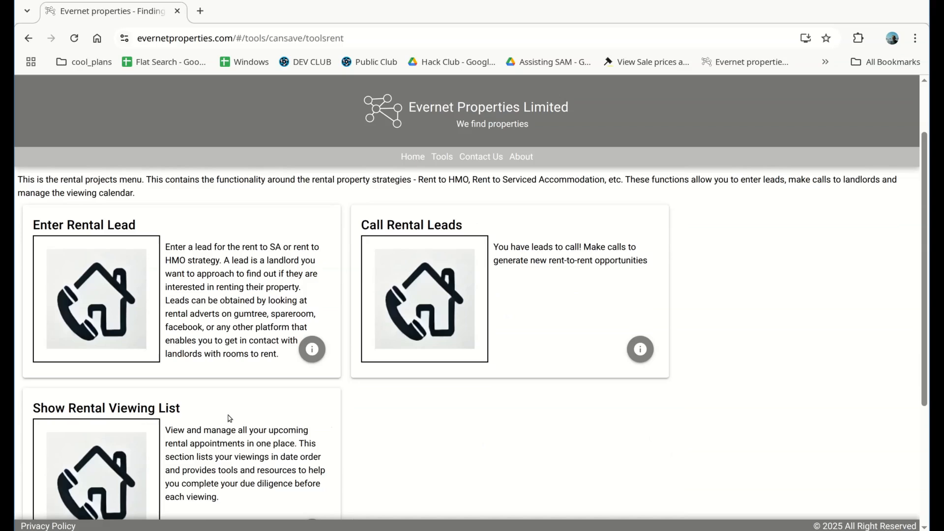
scroll(442, 393, "up", 2)
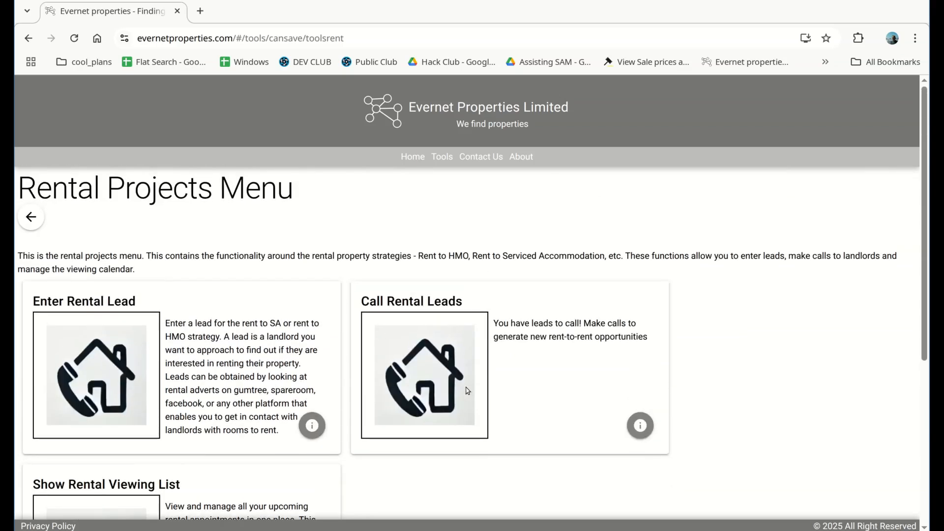